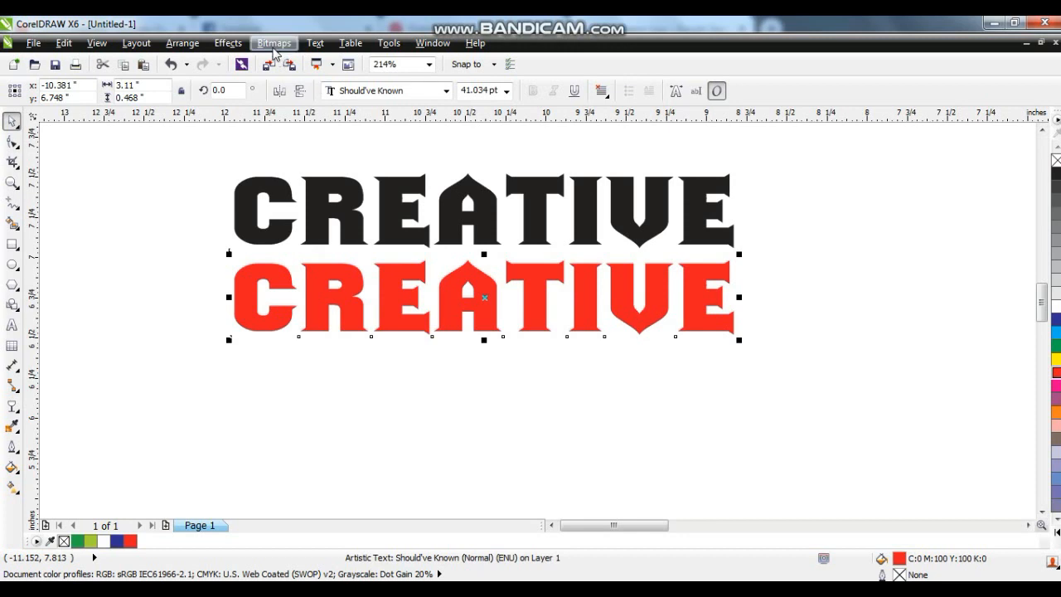
Step: Convert the red CREATIVE text to a 300 dpi RGB bitmap with transparent background and move it slightly down
{"action": "left_click", "coordinate": [315, 61]}
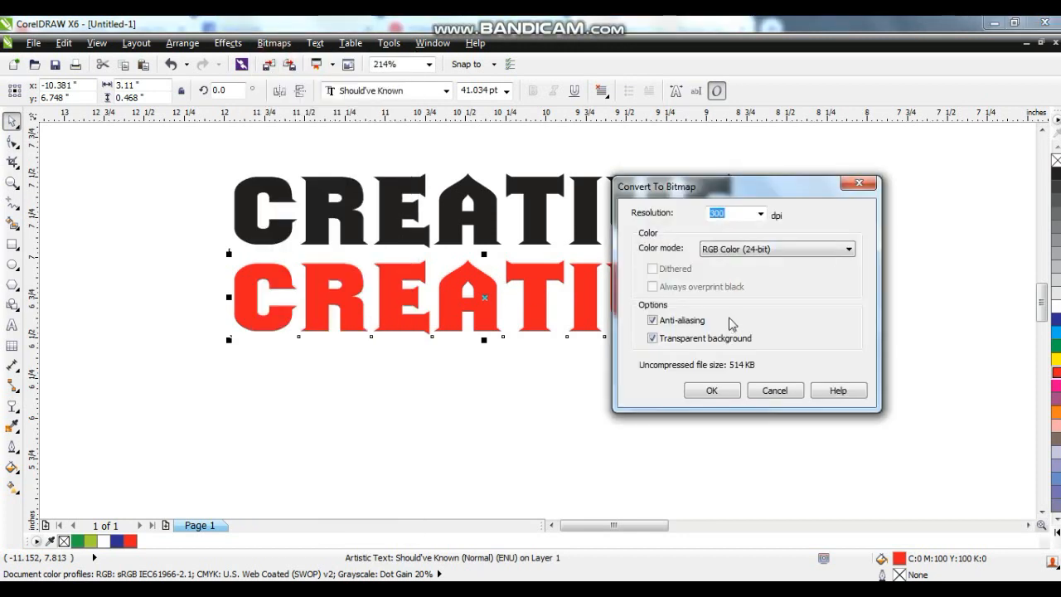
{"action": "left_click", "coordinate": [711, 388]}
{"action": "left_click_drag", "start_coordinate": [588, 303], "coordinate": [591, 326]}
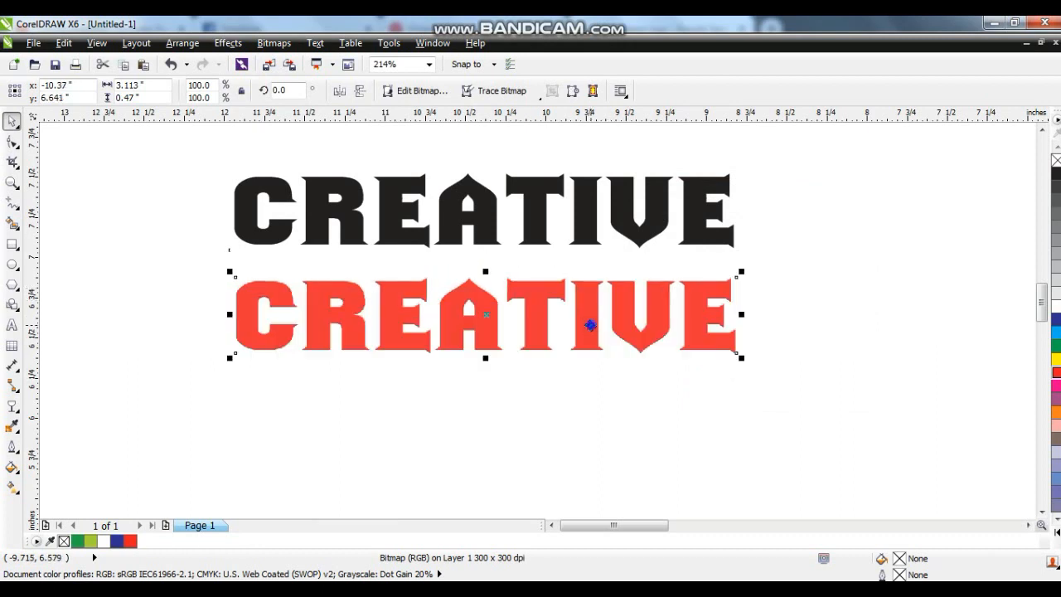
Step: Open the red CREATIVE bitmap for editing in Corel PHOTO-PAINT and move its image window to the middle of the workspace
{"action": "right_click", "coordinate": [590, 325]}
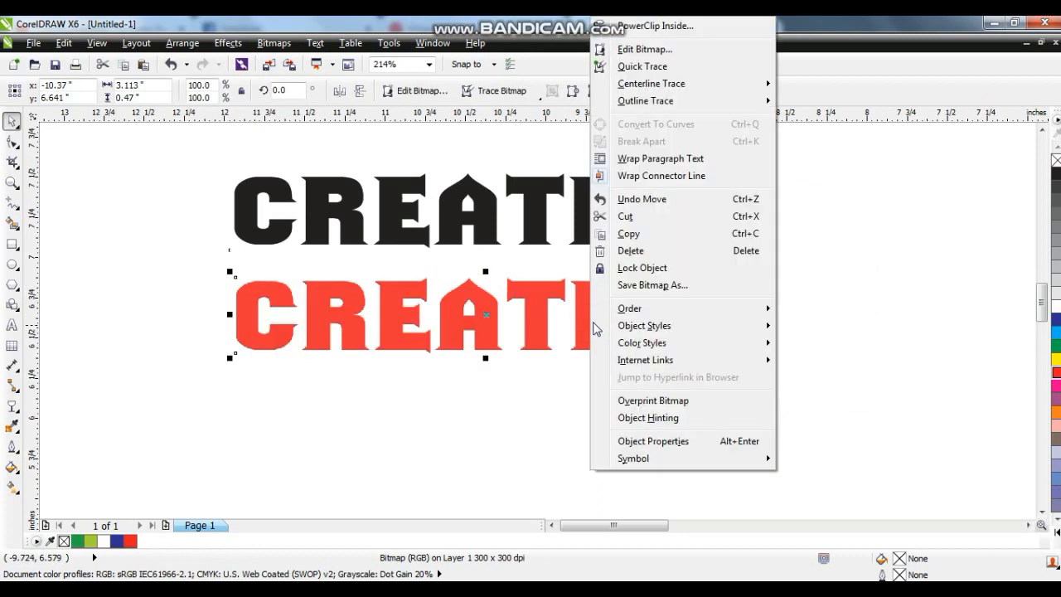
{"action": "left_click", "coordinate": [635, 51]}
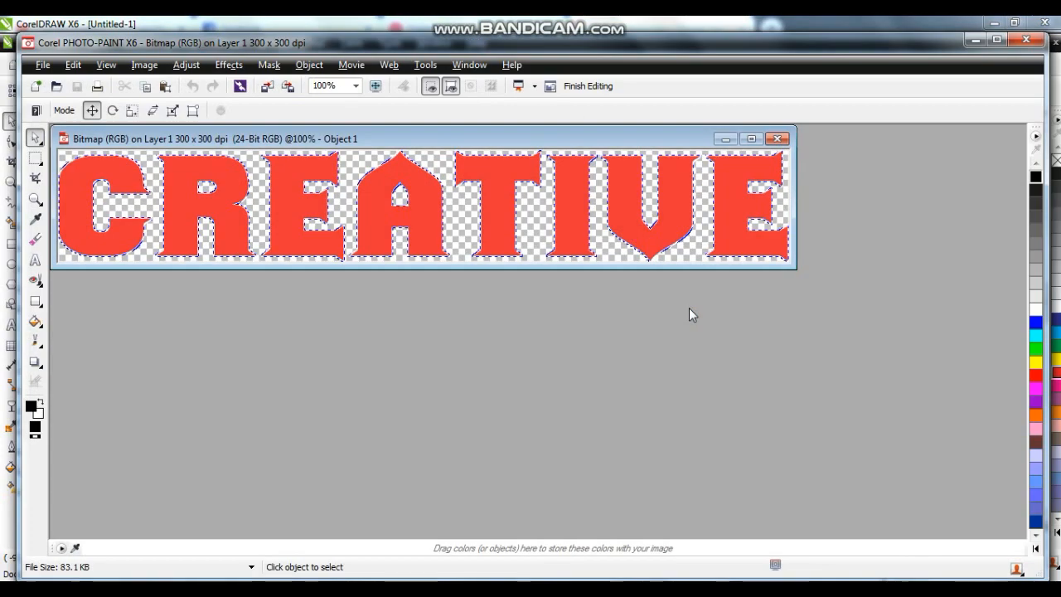
{"action": "left_click_drag", "start_coordinate": [401, 141], "coordinate": [443, 236]}
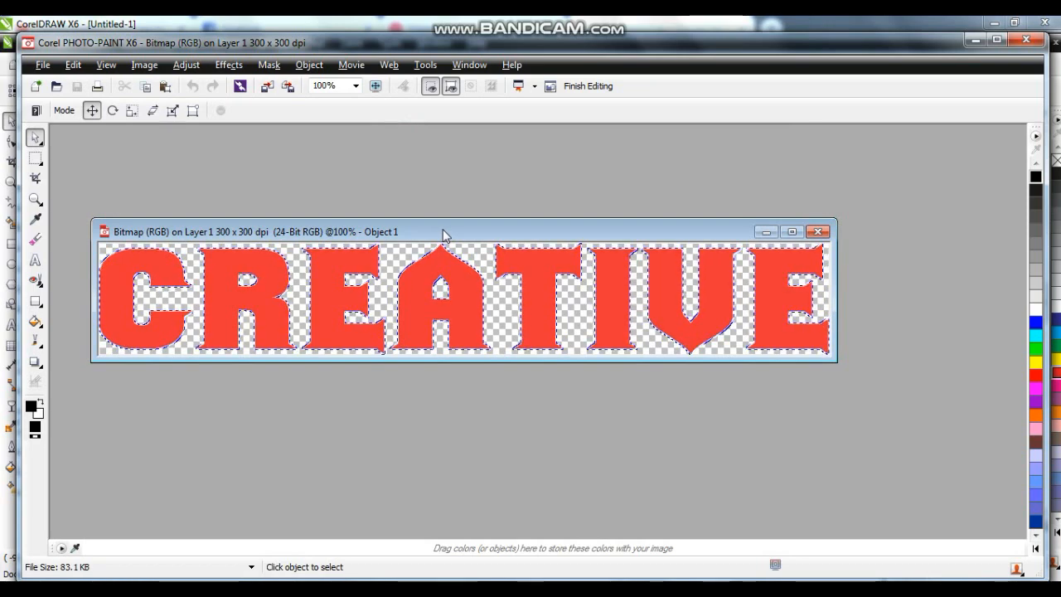
Step: Start the Plastic texture effect on the red lettering and place its settings dialog below the image
{"action": "left_click", "coordinate": [226, 66]}
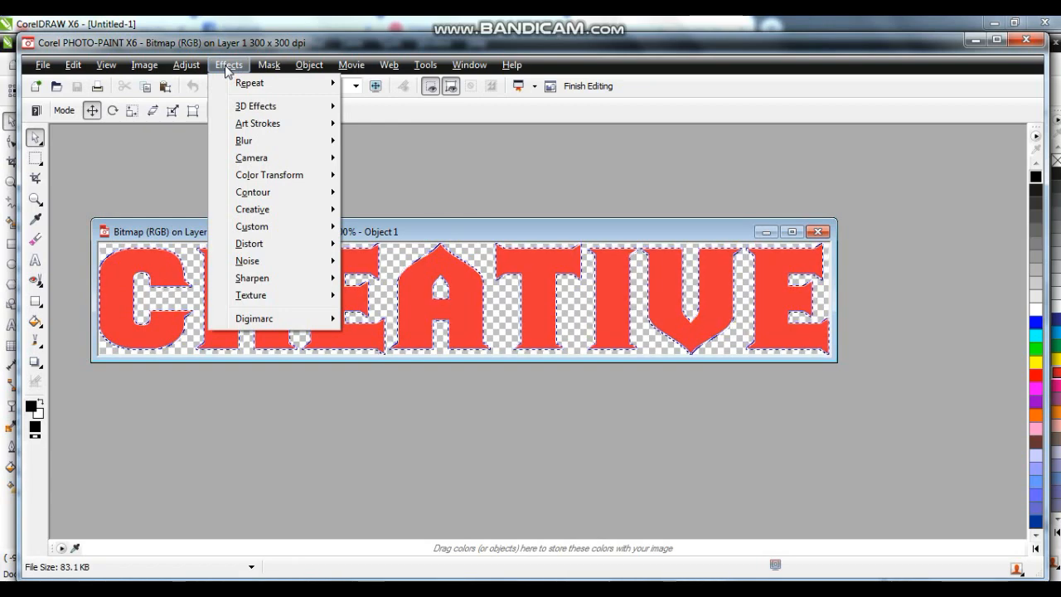
{"action": "mouse_move", "coordinate": [254, 303]}
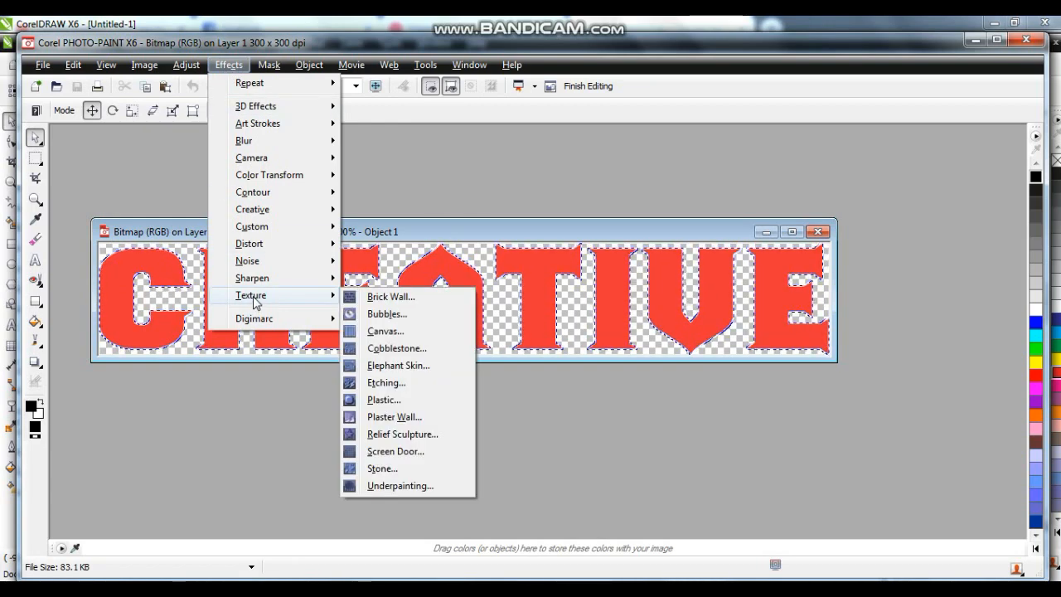
{"action": "left_click", "coordinate": [383, 401]}
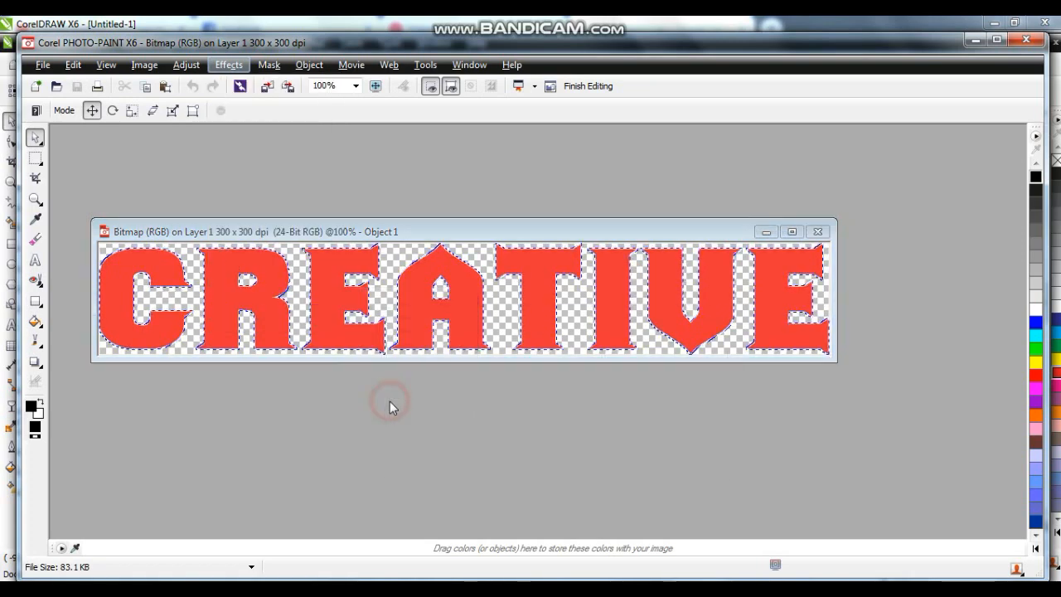
{"action": "left_click_drag", "start_coordinate": [469, 319], "coordinate": [447, 375]}
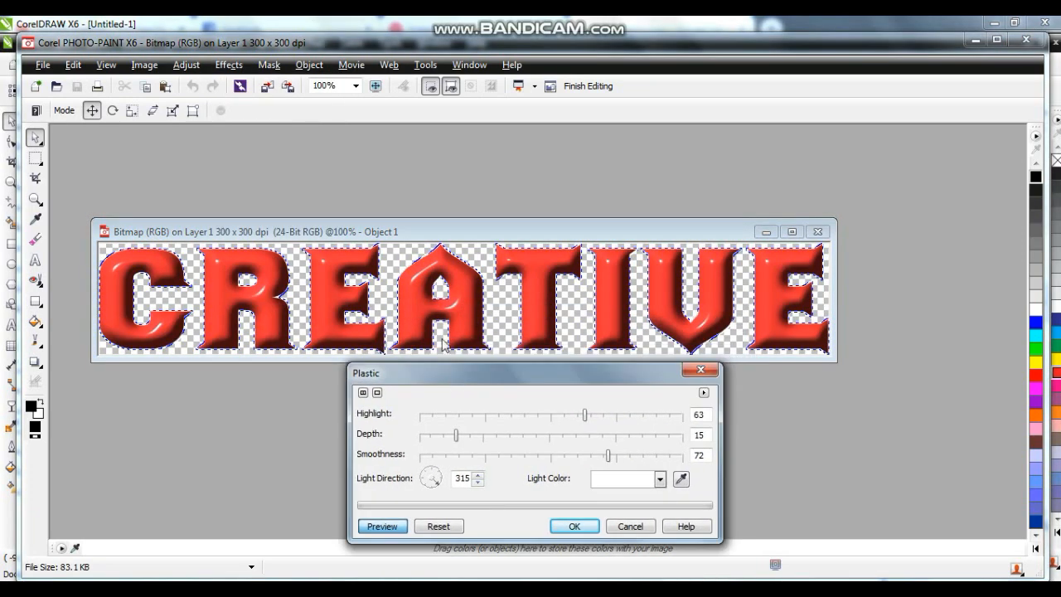
Step: Try Plastic smoothness values of 51, 46, 53 and 56 while previewing them on the lettering
{"action": "left_click", "coordinate": [576, 457]}
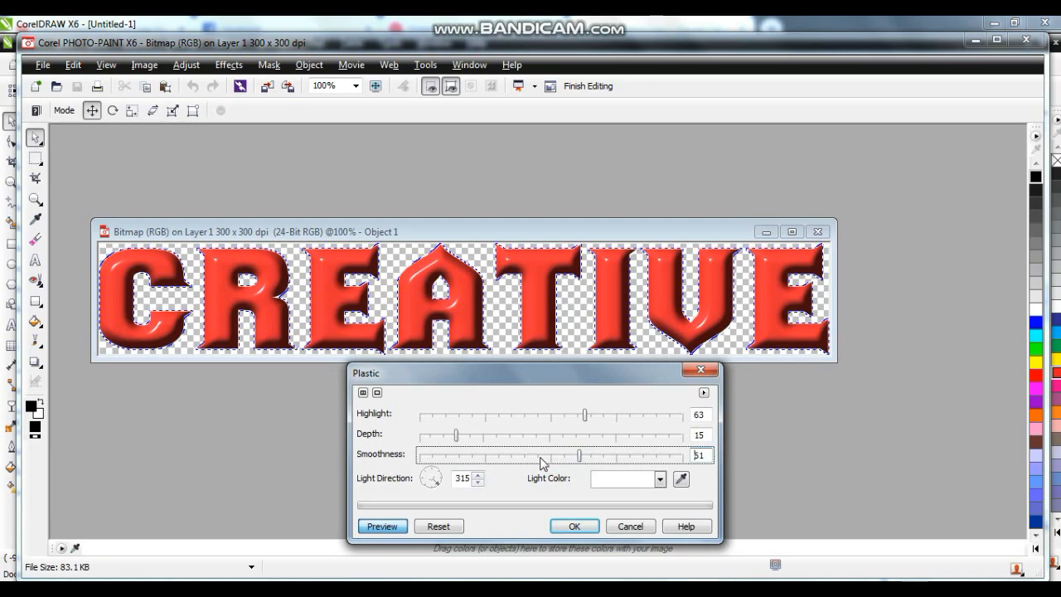
{"action": "left_click", "coordinate": [542, 461]}
{"action": "left_click", "coordinate": [394, 529]}
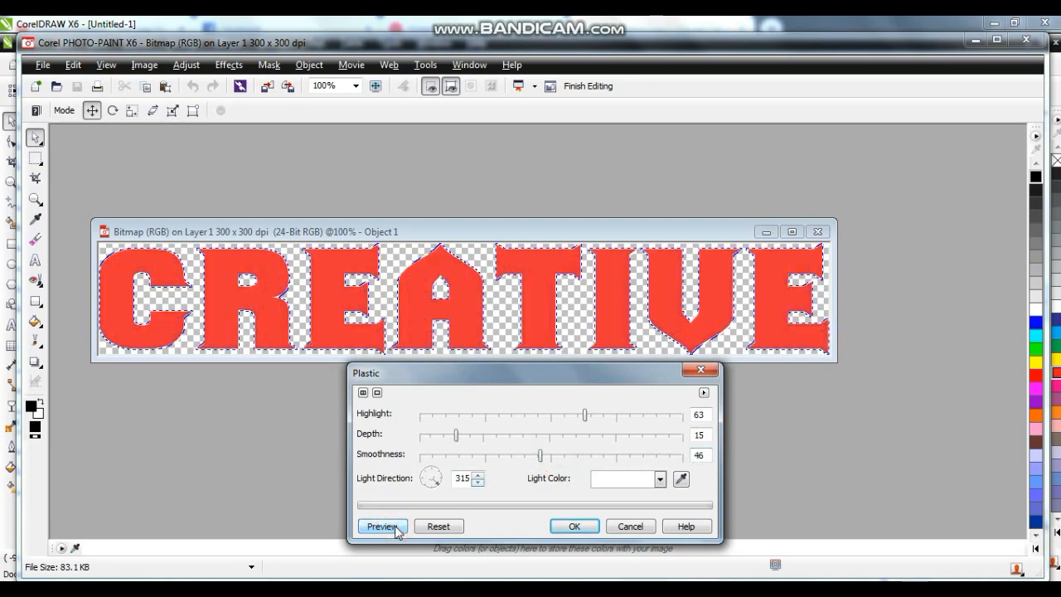
{"action": "left_click", "coordinate": [558, 458]}
{"action": "left_click", "coordinate": [386, 528]}
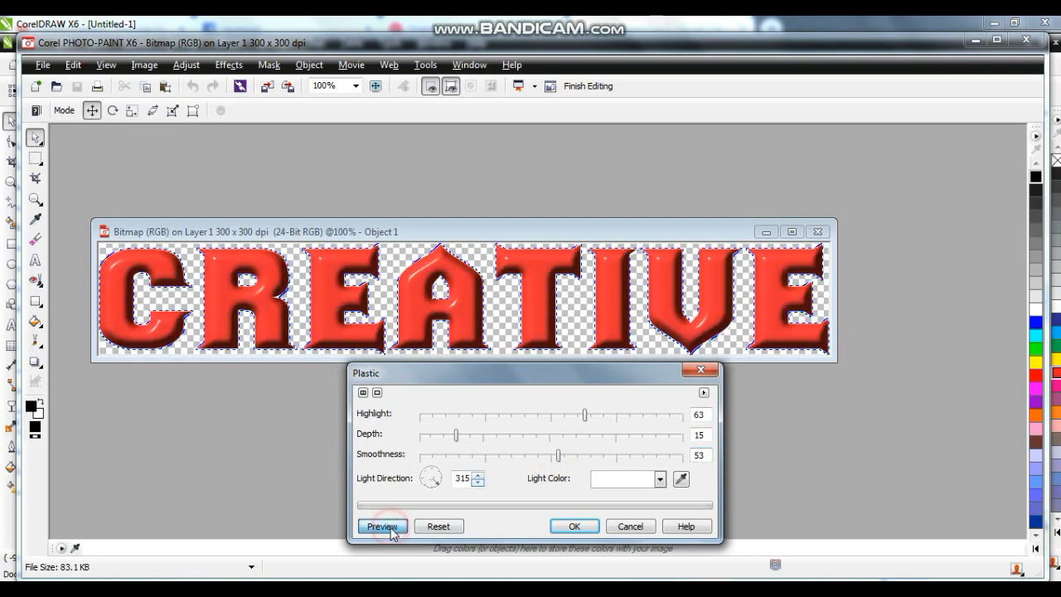
{"action": "left_click", "coordinate": [566, 461]}
Step: Try a Plastic highlight of 79 and progressively greater depth values, including 54, on the lettering
{"action": "left_click", "coordinate": [591, 414]}
{"action": "left_click", "coordinate": [627, 416]}
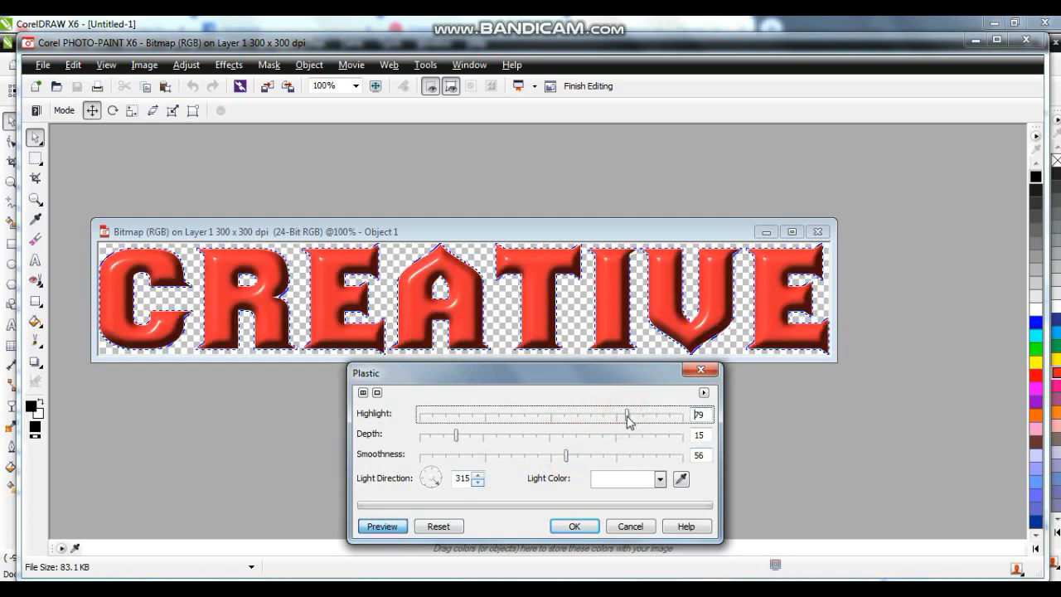
{"action": "left_click", "coordinate": [472, 436]}
{"action": "left_click", "coordinate": [485, 436]}
{"action": "left_click", "coordinate": [515, 437]}
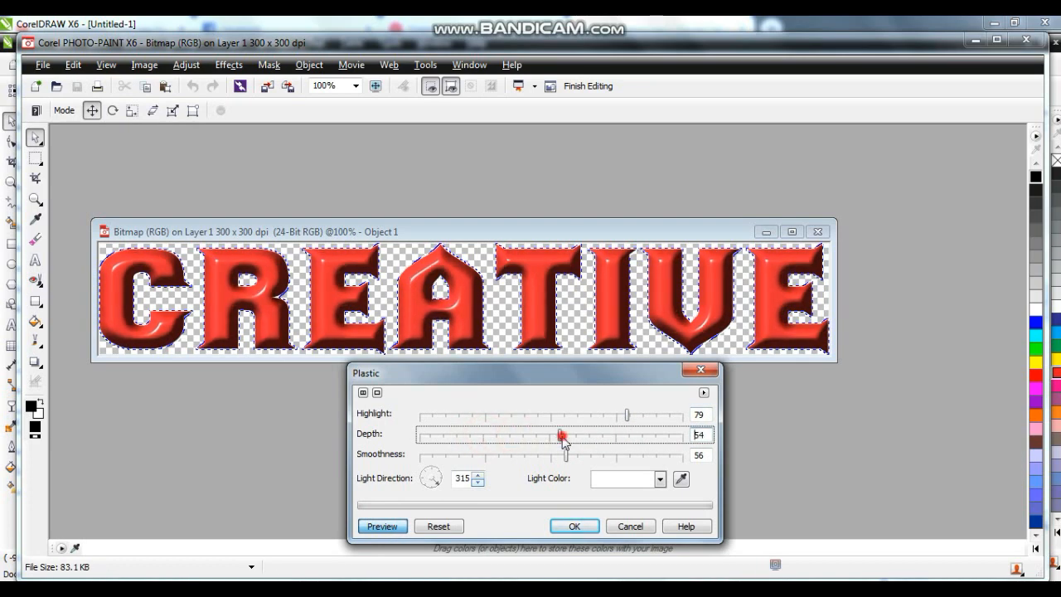
{"action": "left_click", "coordinate": [610, 441]}
Step: Apply the Plastic effect to the lettering with Depth 7, Highlight 65 and Smoothness 37
{"action": "left_click_drag", "start_coordinate": [610, 441], "coordinate": [436, 439]}
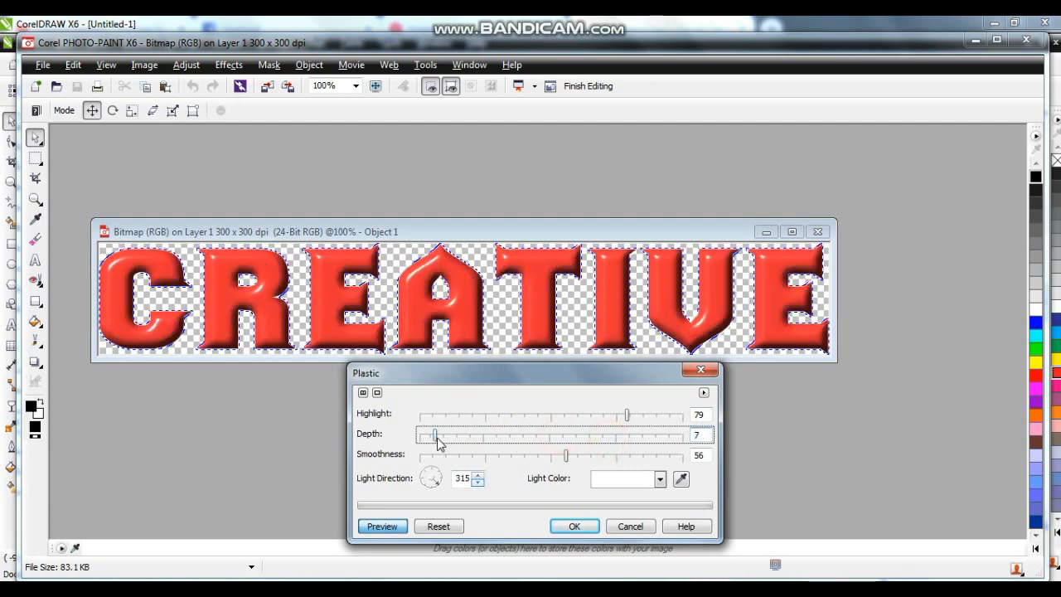
{"action": "left_click_drag", "start_coordinate": [626, 419], "coordinate": [590, 421]}
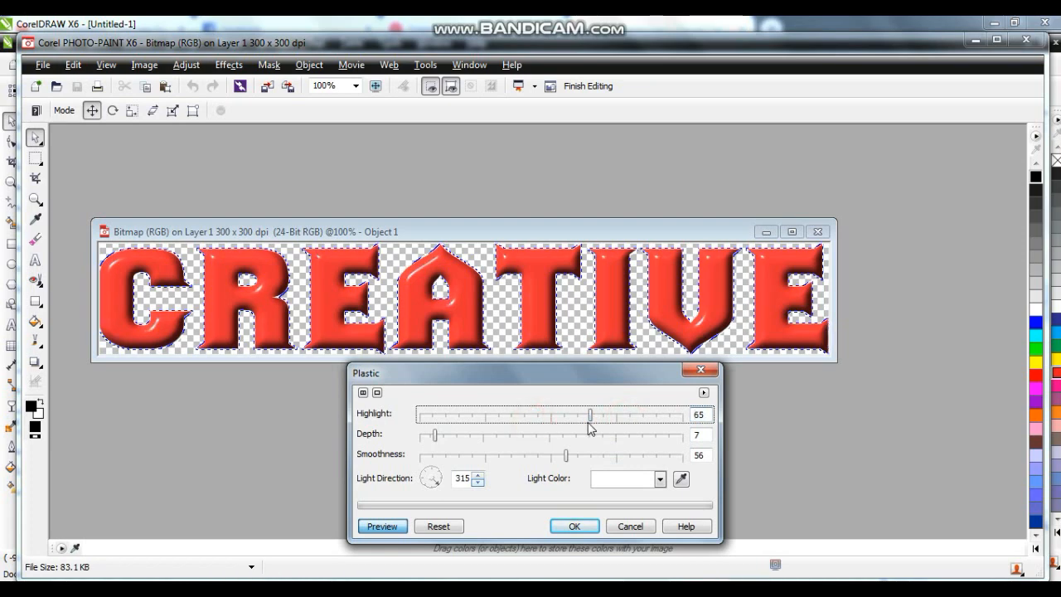
{"action": "left_click_drag", "start_coordinate": [566, 460], "coordinate": [517, 458]}
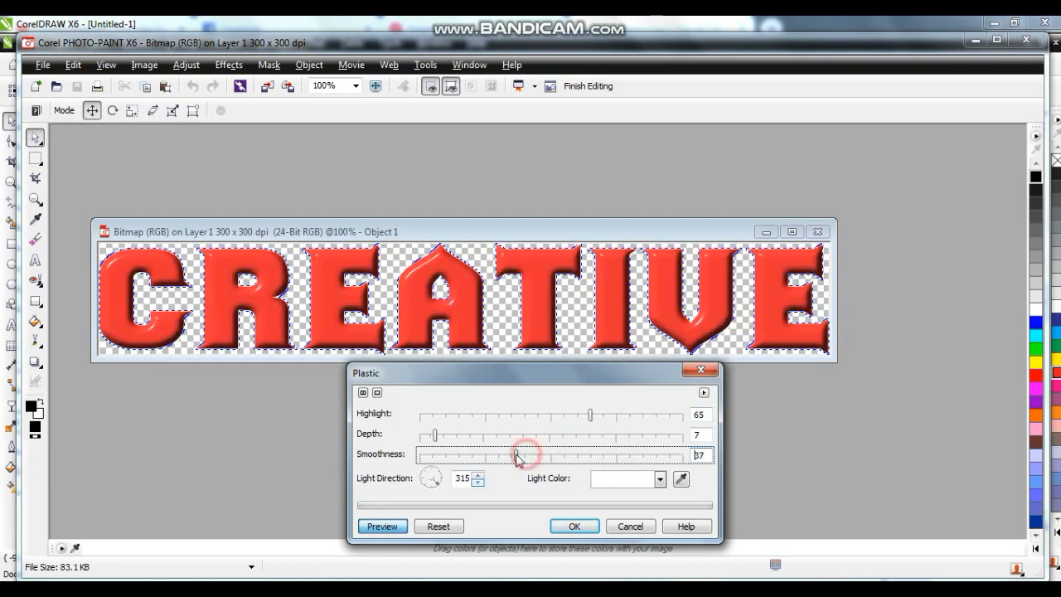
{"action": "left_click", "coordinate": [572, 526]}
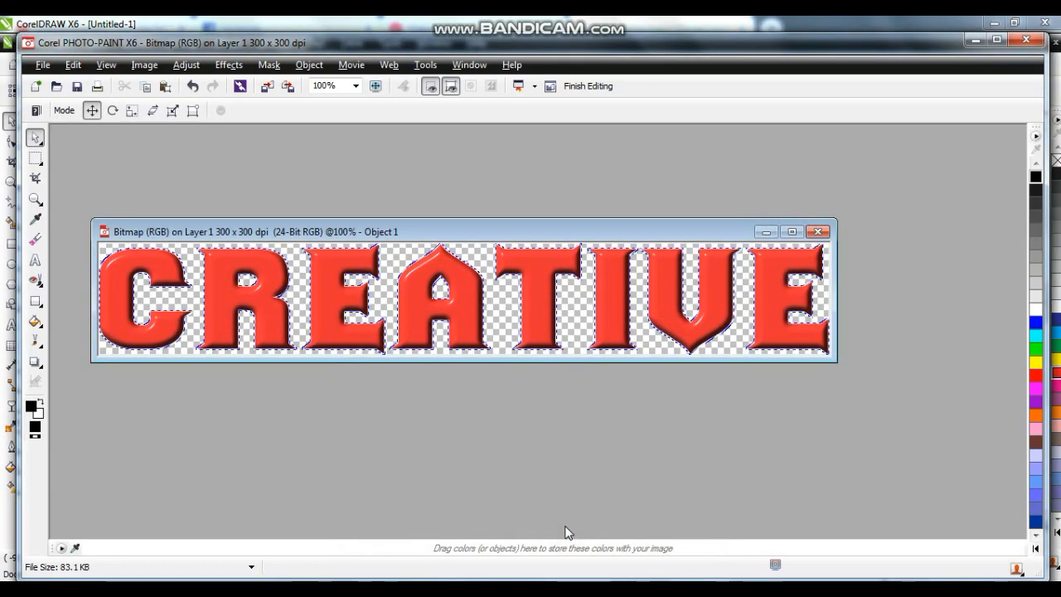
Step: Save the edited bitmap, close it and exit PHOTO-PAINT to return to CorelDRAW
{"action": "left_click", "coordinate": [77, 86]}
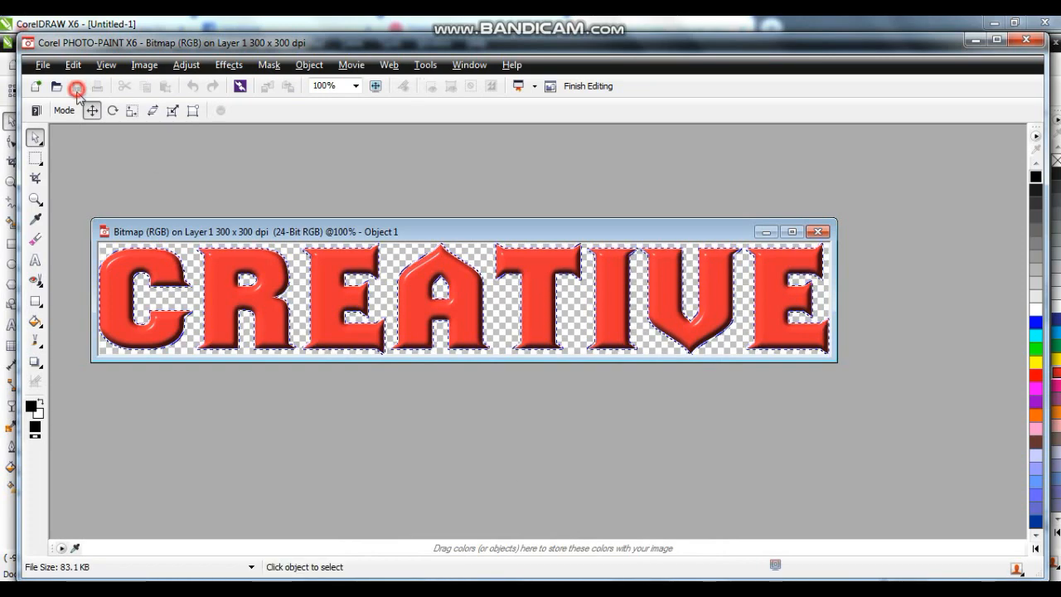
{"action": "left_click", "coordinate": [817, 231]}
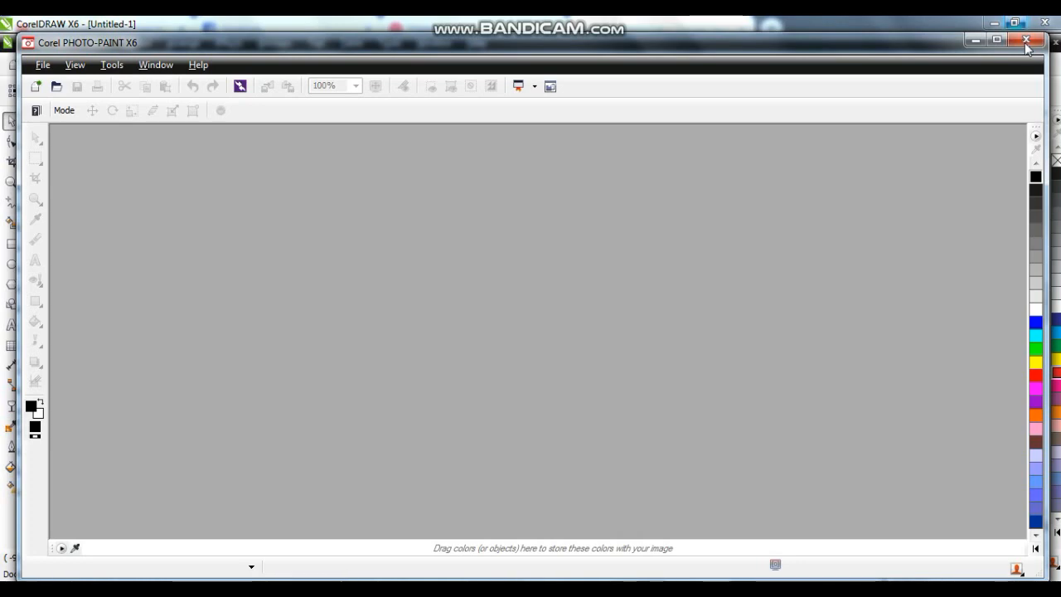
{"action": "left_click", "coordinate": [1026, 41]}
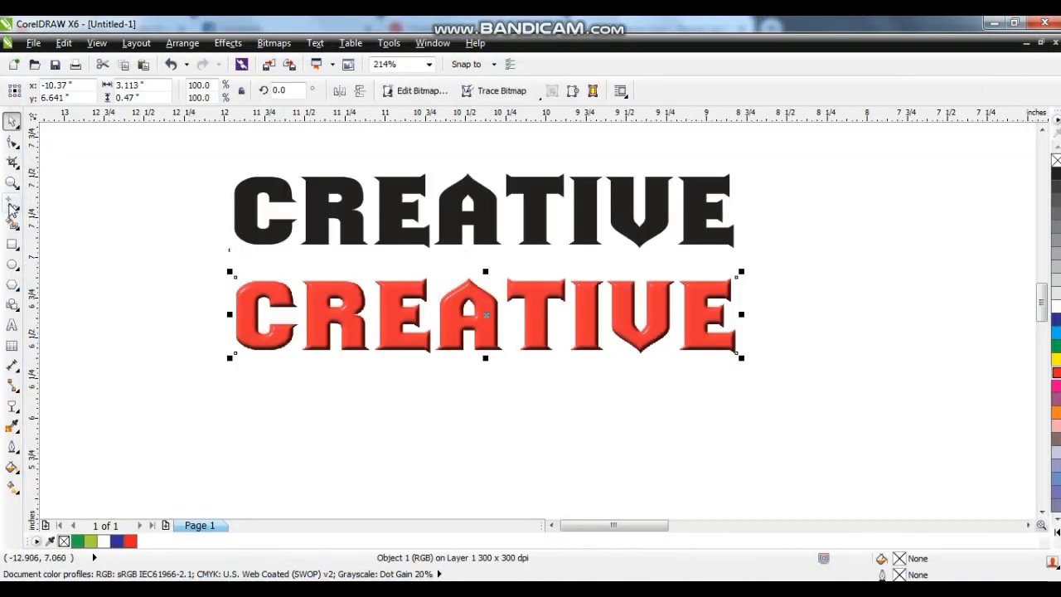
Step: Inspect the red plastic-effect lettering up close, move it further below the black text and deselect it
{"action": "left_click", "coordinate": [11, 182]}
{"action": "left_click_drag", "start_coordinate": [216, 183], "coordinate": [737, 355]}
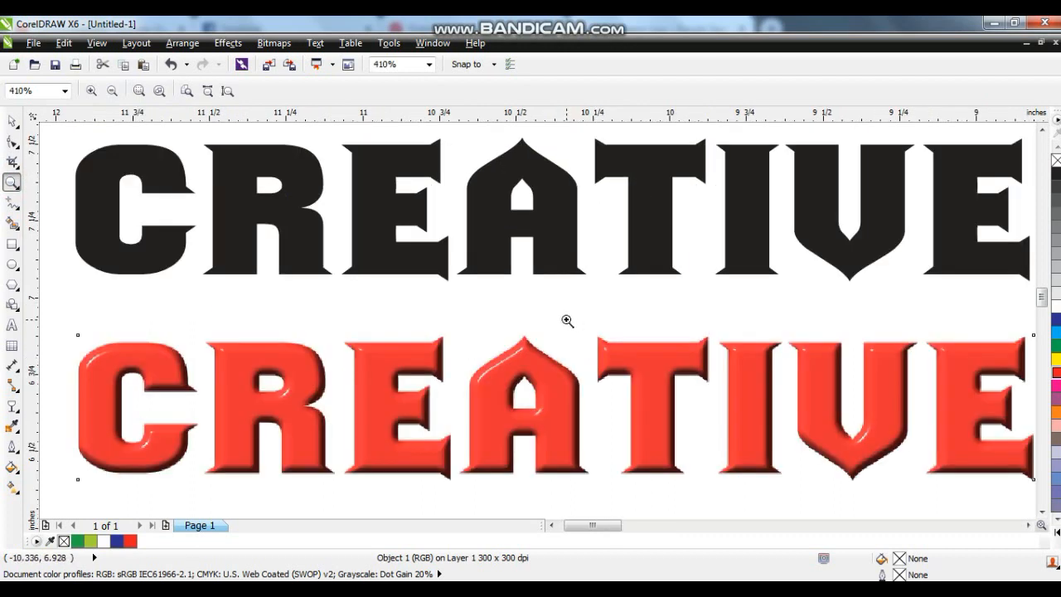
{"action": "left_click", "coordinate": [566, 320], "text": "shift"}
{"action": "left_click_drag", "start_coordinate": [194, 267], "coordinate": [740, 386]}
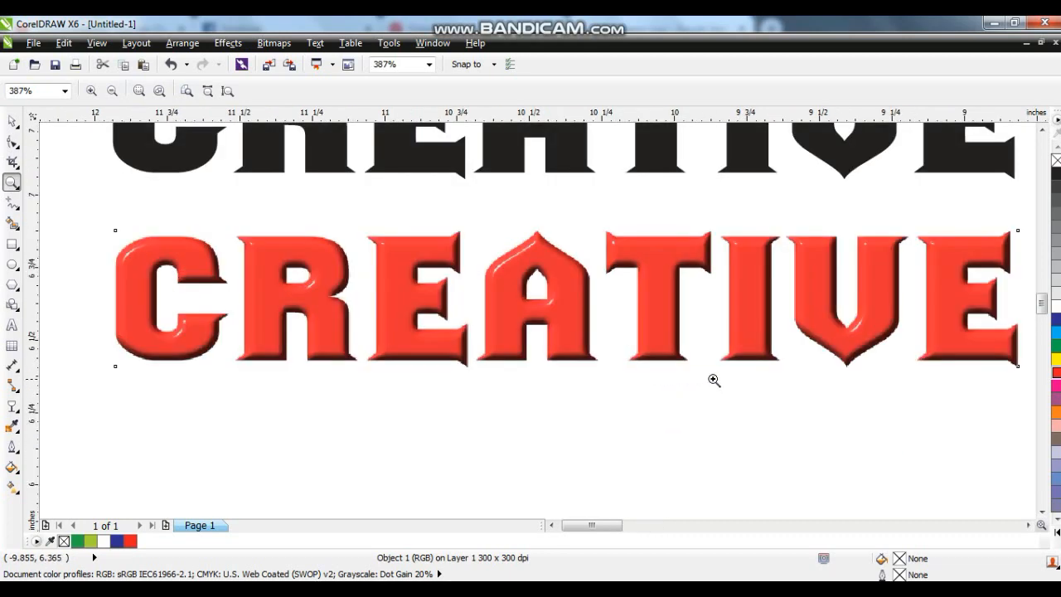
{"action": "left_click", "coordinate": [654, 344], "text": "shift"}
{"action": "left_click", "coordinate": [12, 121]}
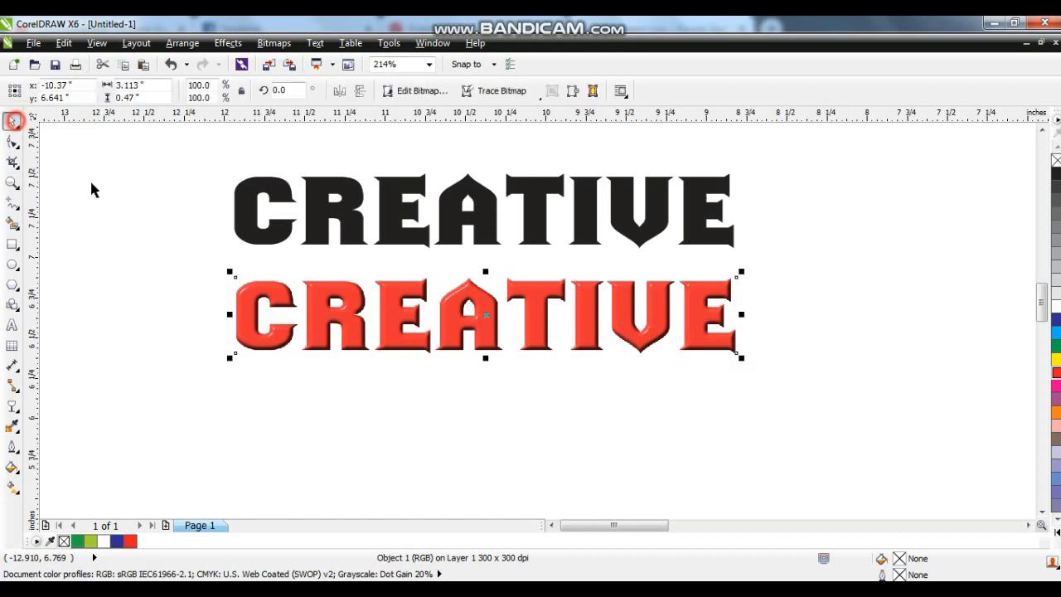
{"action": "left_click_drag", "start_coordinate": [629, 329], "coordinate": [620, 357]}
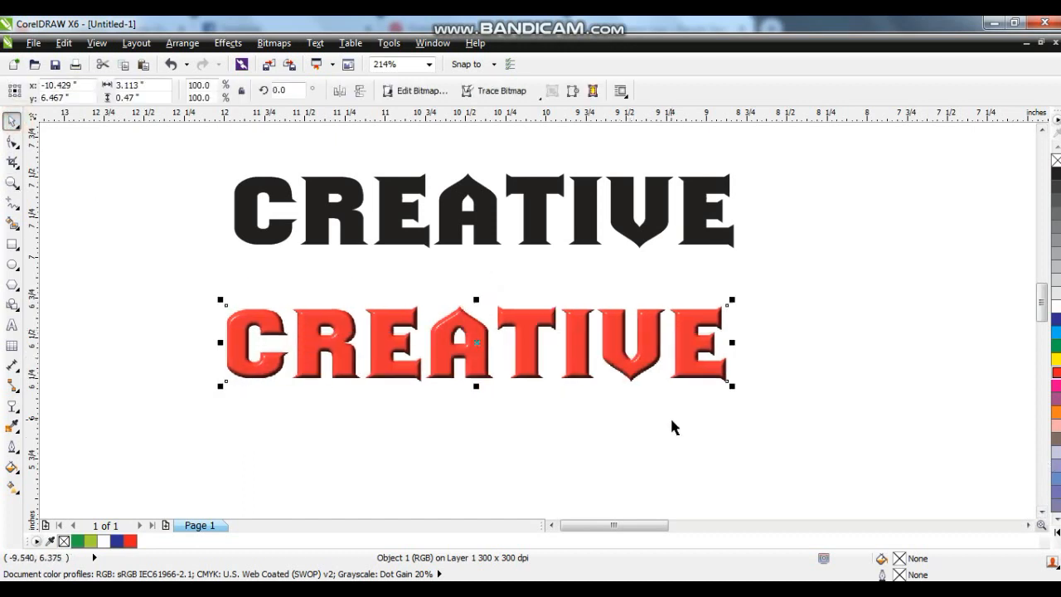
{"action": "left_click", "coordinate": [672, 421]}
Step: Draw a nearly horizontal freehand line about 3.44 inches long just beneath the red lettering
{"action": "left_click", "coordinate": [14, 200]}
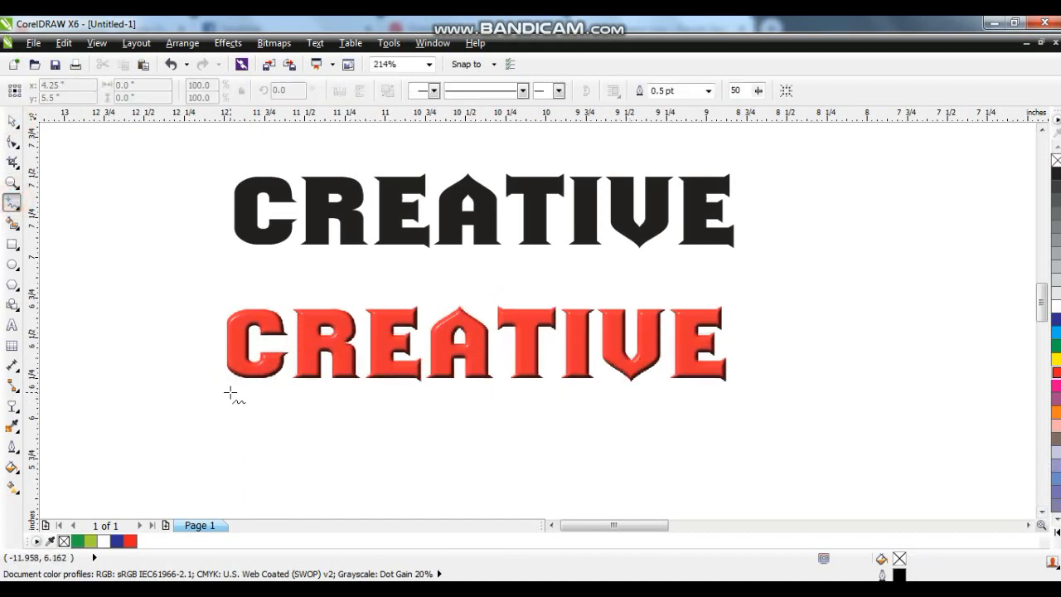
{"action": "left_click", "coordinate": [193, 386]}
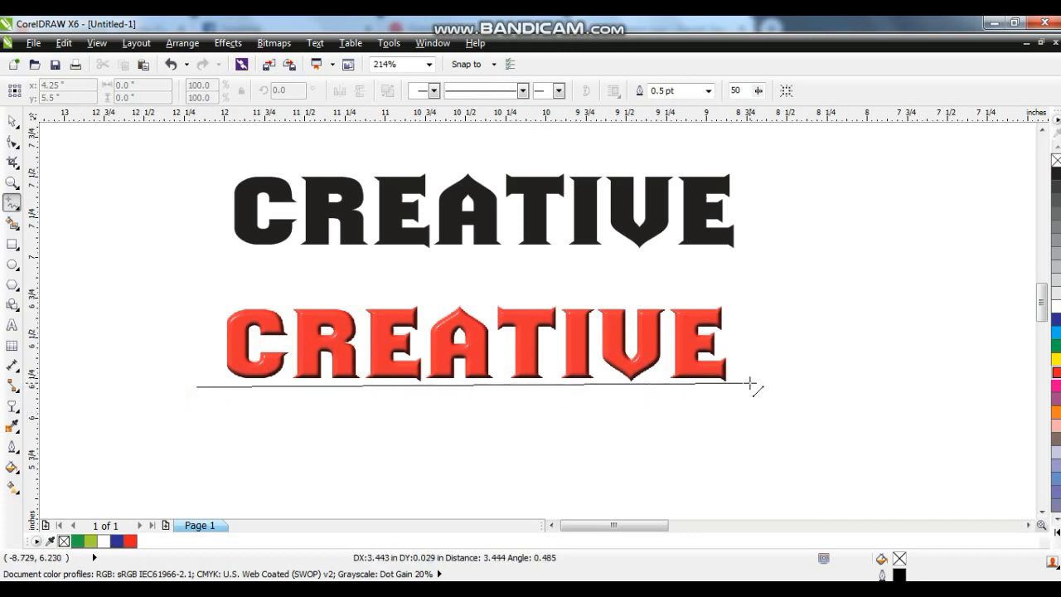
{"action": "left_click", "coordinate": [754, 383]}
Step: Convert the line under the red lettering to a curve and bend it into a gentle S-shaped wave
{"action": "left_click", "coordinate": [13, 141]}
{"action": "left_click_drag", "start_coordinate": [147, 325], "coordinate": [788, 469]}
{"action": "left_click", "coordinate": [216, 91]}
{"action": "left_click_drag", "start_coordinate": [138, 341], "coordinate": [354, 301]}
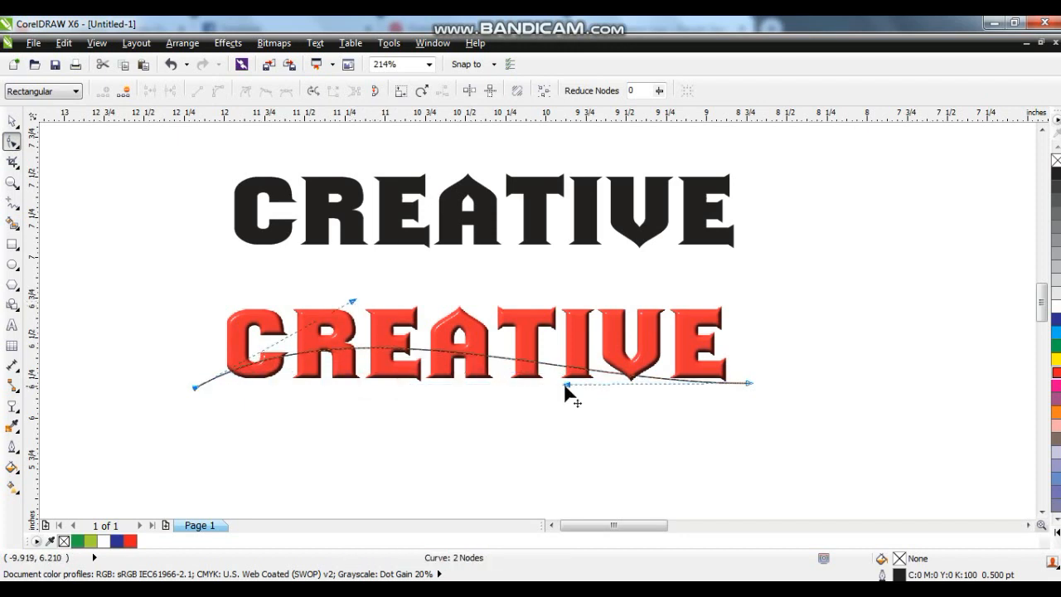
{"action": "left_click_drag", "start_coordinate": [568, 385], "coordinate": [525, 432]}
Step: Duplicate the wavy curve a short distance below the original and combine the two curves into one object
{"action": "left_click", "coordinate": [12, 122]}
{"action": "left_click_drag", "start_coordinate": [476, 381], "coordinate": [478, 418]}
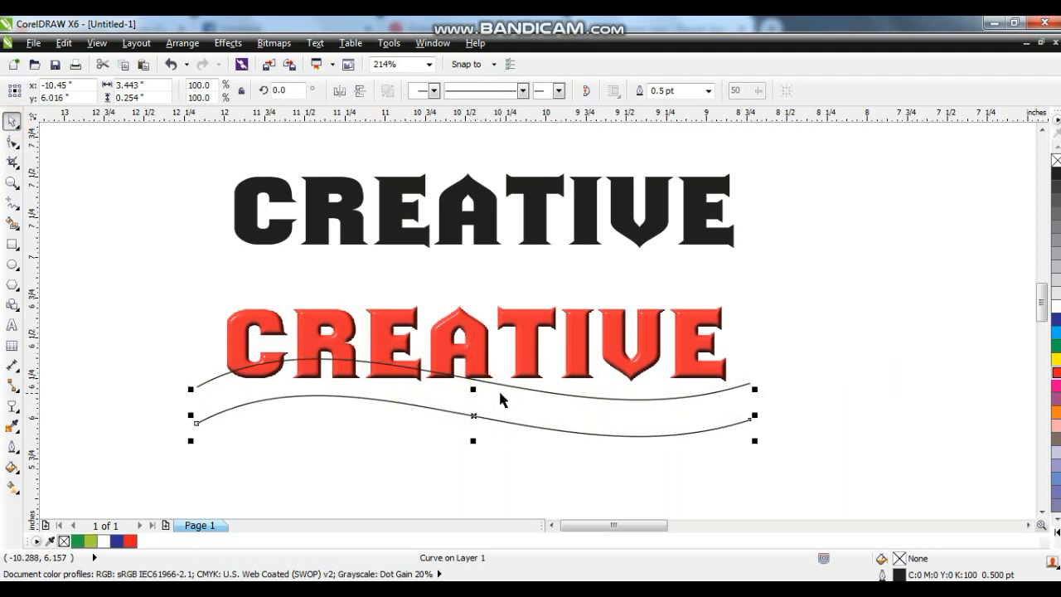
{"action": "left_click", "coordinate": [503, 390], "text": "shift"}
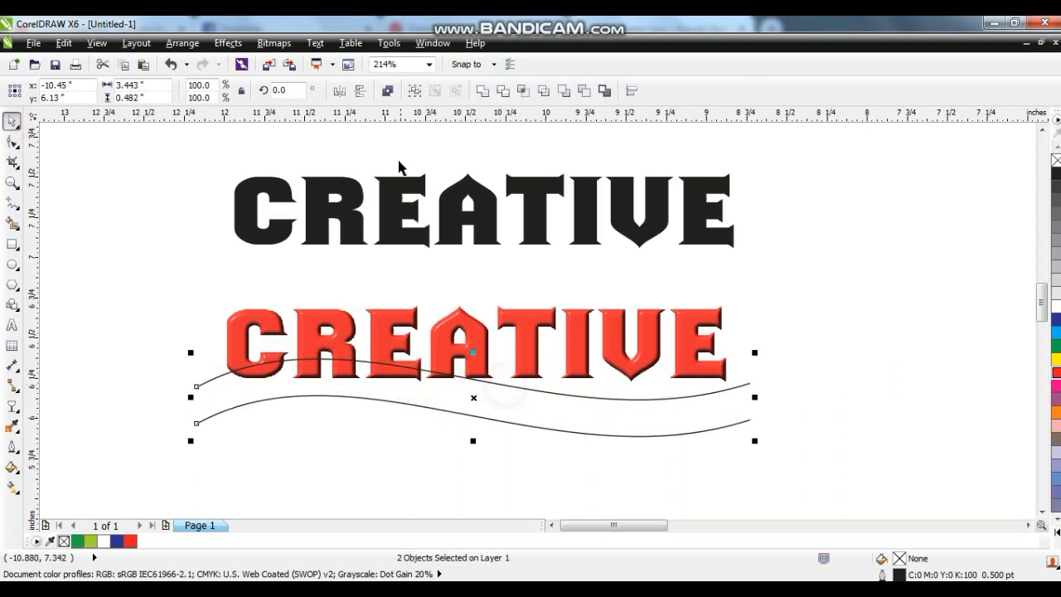
{"action": "left_click", "coordinate": [385, 97]}
Step: Join the two left end nodes and the two right end nodes to close the wavy curves into a swoosh
{"action": "left_click", "coordinate": [12, 141]}
{"action": "left_click_drag", "start_coordinate": [155, 383], "coordinate": [199, 464]}
{"action": "left_click", "coordinate": [149, 90]}
{"action": "left_click", "coordinate": [750, 420]}
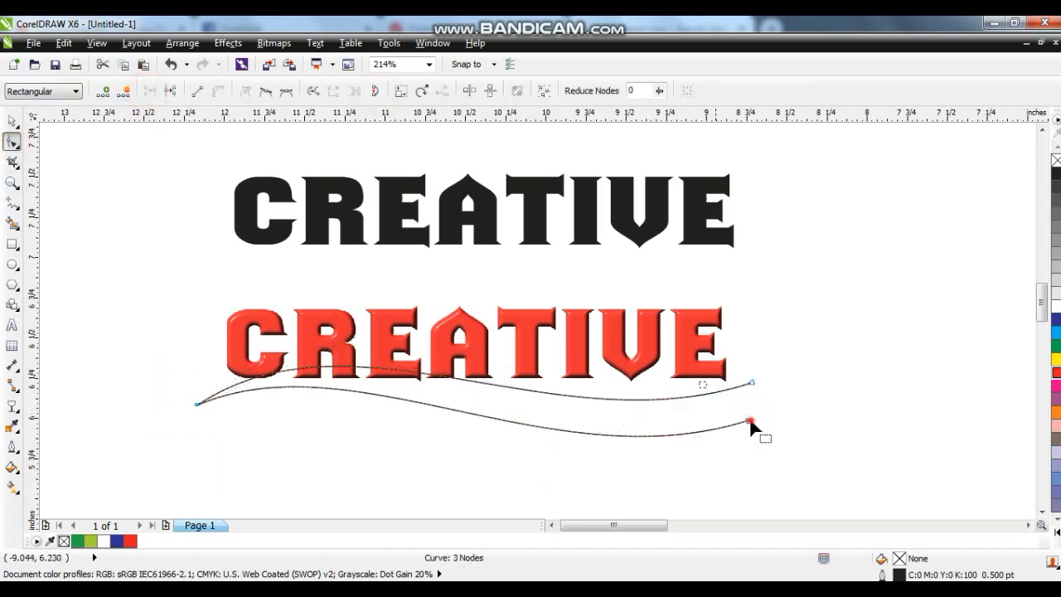
{"action": "left_click", "coordinate": [146, 92]}
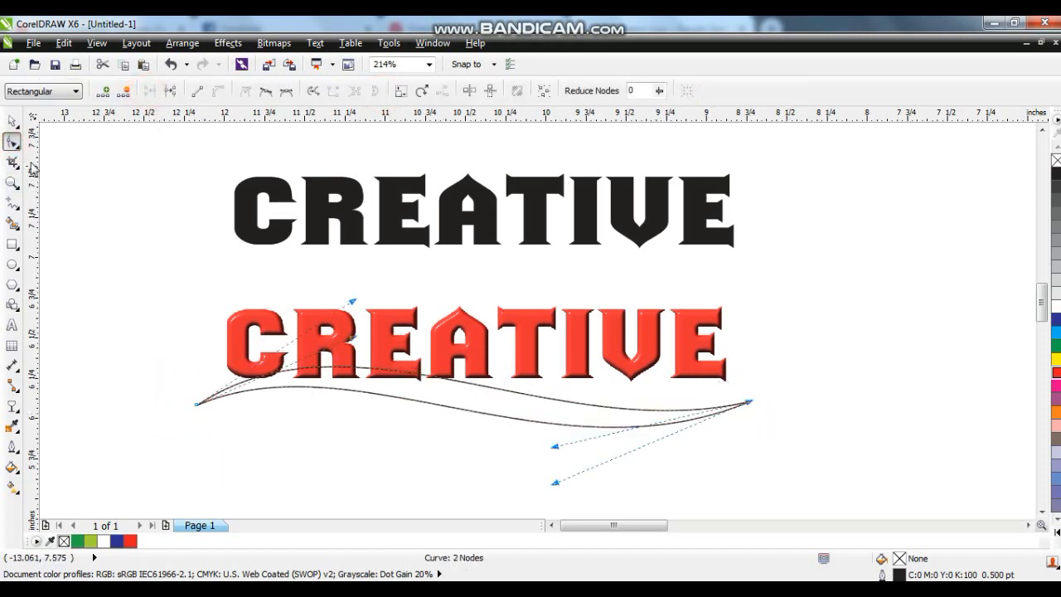
Step: Move the swoosh outline below the red lettering and rotate it by 7.7 degrees
{"action": "left_click", "coordinate": [11, 123]}
{"action": "left_click_drag", "start_coordinate": [476, 398], "coordinate": [481, 420]}
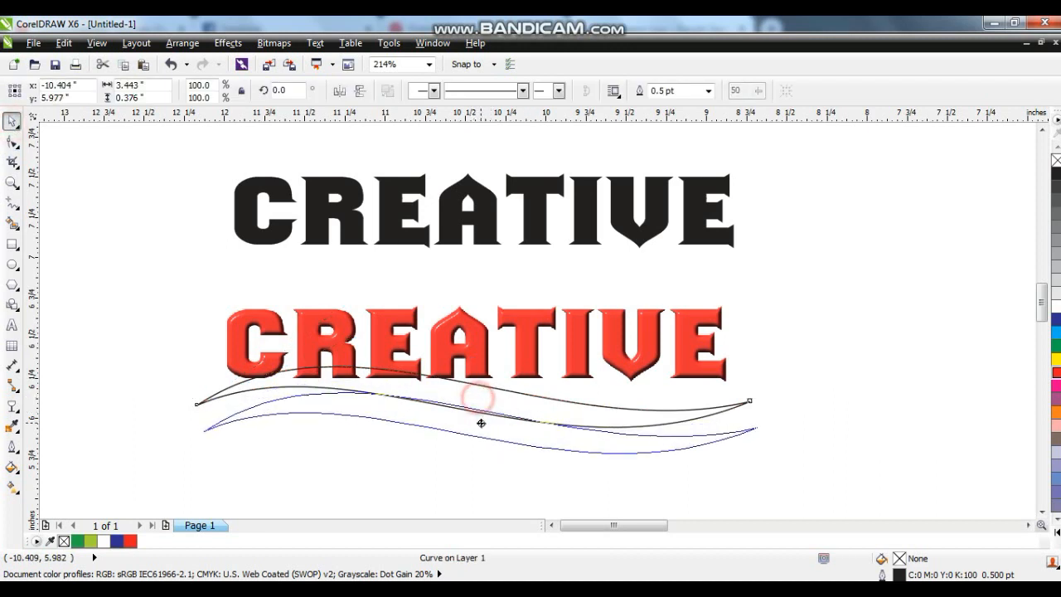
{"action": "left_click", "coordinate": [481, 419]}
{"action": "left_click", "coordinate": [759, 463]}
{"action": "left_click_drag", "start_coordinate": [759, 462], "coordinate": [749, 419]}
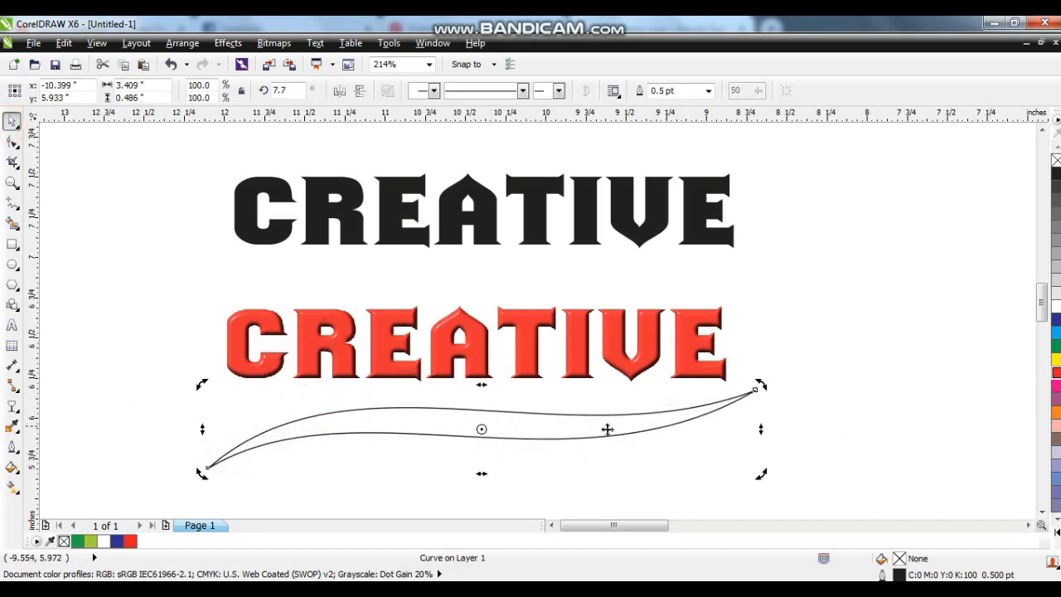
{"action": "left_click", "coordinate": [542, 438]}
{"action": "key", "text": "shift+F2"}
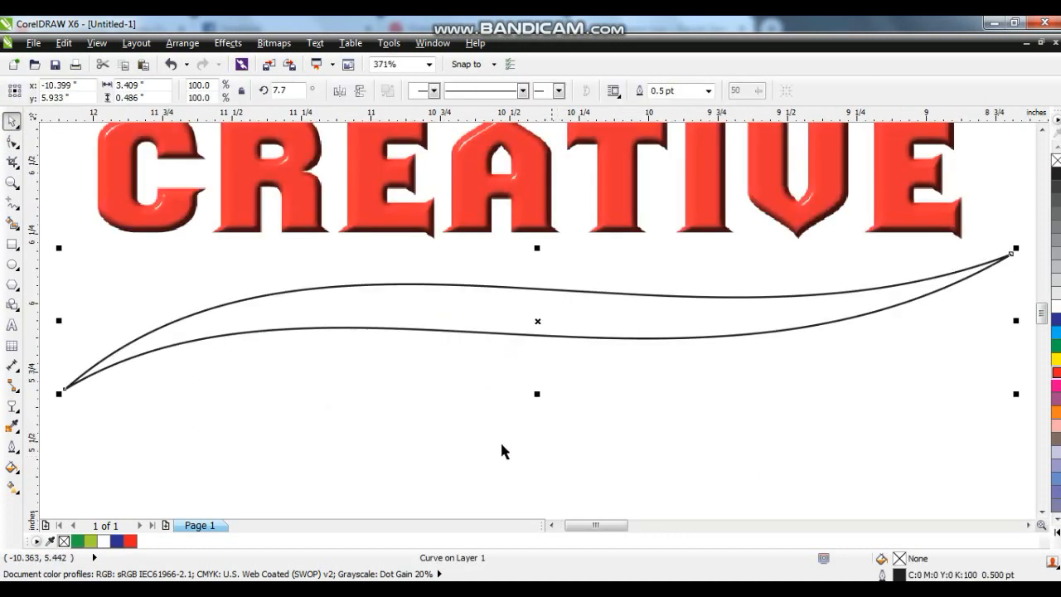
Step: Draw a closed straight-sided outline from the swoosh's right tip to its left tip and around below the swoosh
{"action": "left_click", "coordinate": [12, 201]}
{"action": "left_click", "coordinate": [1011, 253]}
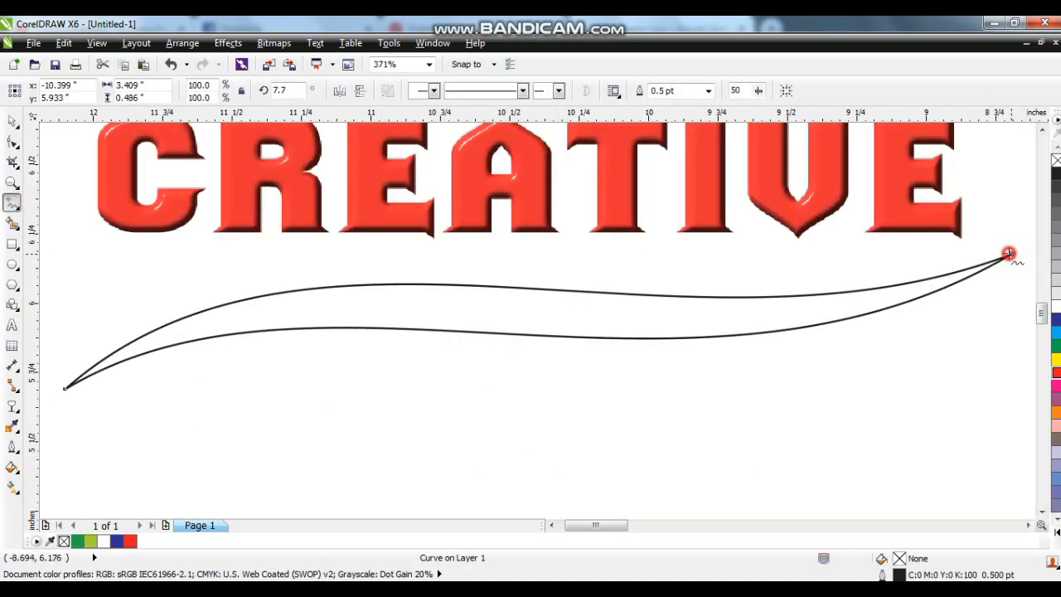
{"action": "left_click", "coordinate": [65, 387]}
{"action": "left_click", "coordinate": [100, 466]}
{"action": "left_click", "coordinate": [968, 390]}
{"action": "left_click", "coordinate": [1024, 264]}
{"action": "left_click", "coordinate": [1012, 254]}
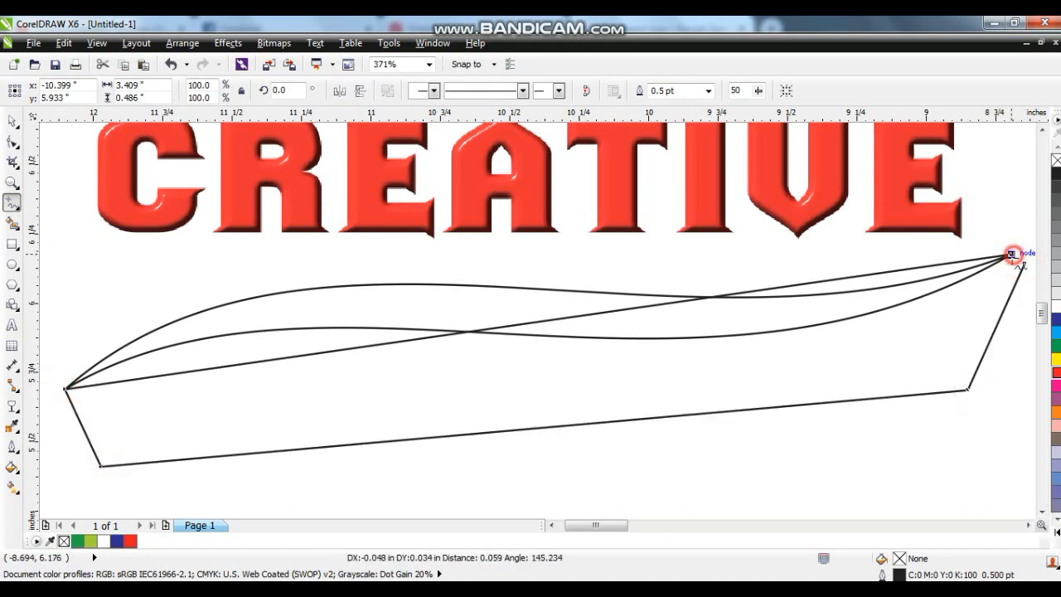
Step: Convert the straight line between the swoosh's tips to a curve and bend it into an S-wave midway between the swoosh's edges
{"action": "left_click", "coordinate": [12, 142]}
{"action": "scroll", "coordinate": [421, 358], "scroll_direction": "down", "scroll_amount": 2}
{"action": "left_click_drag", "start_coordinate": [201, 271], "coordinate": [767, 474]}
{"action": "left_click", "coordinate": [217, 91]}
{"action": "left_click_drag", "start_coordinate": [159, 312], "coordinate": [338, 427]}
{"action": "left_click", "coordinate": [227, 364]}
{"action": "left_click_drag", "start_coordinate": [398, 351], "coordinate": [448, 311]}
{"action": "left_click_drag", "start_coordinate": [571, 327], "coordinate": [572, 384]}
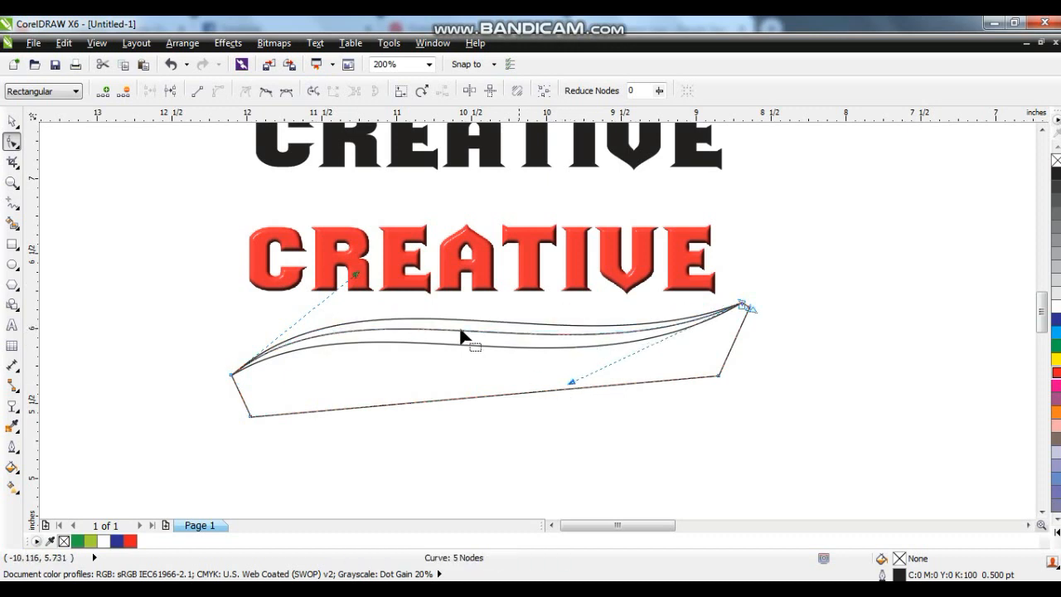
{"action": "left_click_drag", "start_coordinate": [360, 279], "coordinate": [373, 279]}
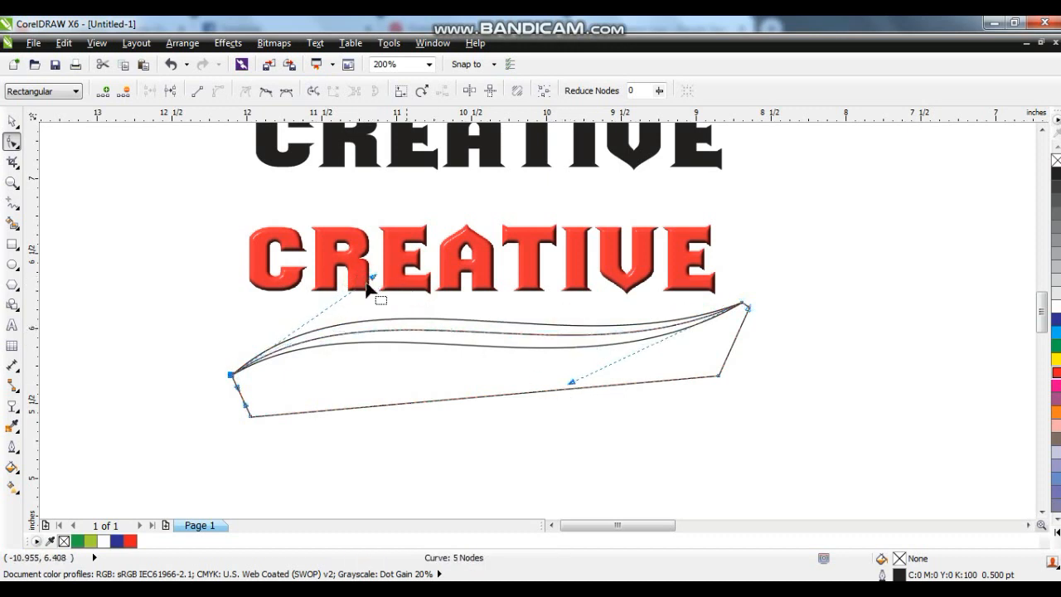
Step: Fill the lower outline shape with Chartreuse and the swoosh with green (C80 M8 Y100 K1), and remove the chartreuse shape's outline
{"action": "left_click", "coordinate": [12, 122]}
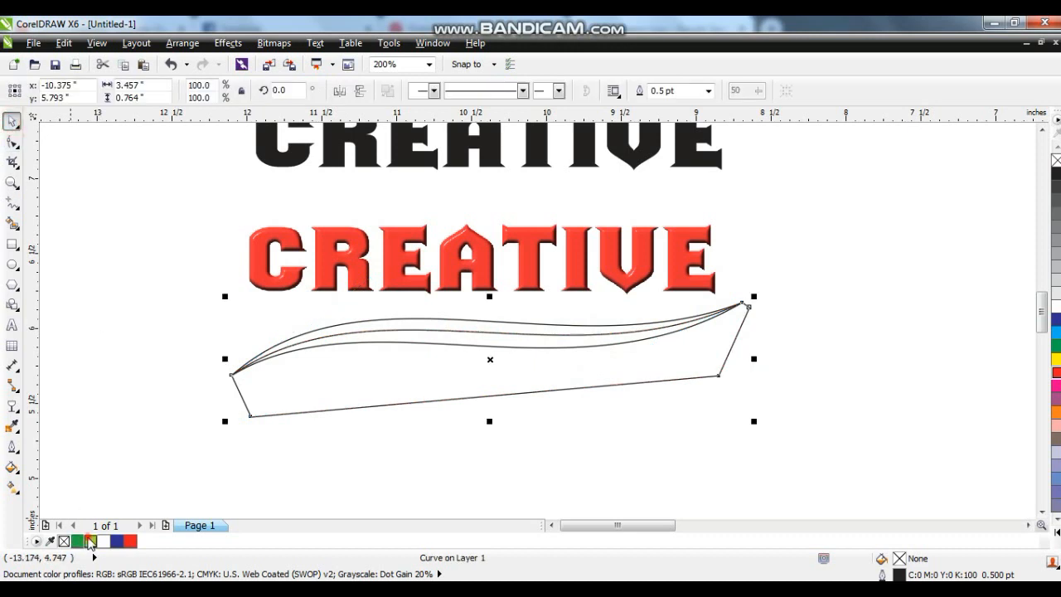
{"action": "left_click", "coordinate": [89, 541]}
{"action": "left_click", "coordinate": [381, 320]}
{"action": "left_click", "coordinate": [76, 540]}
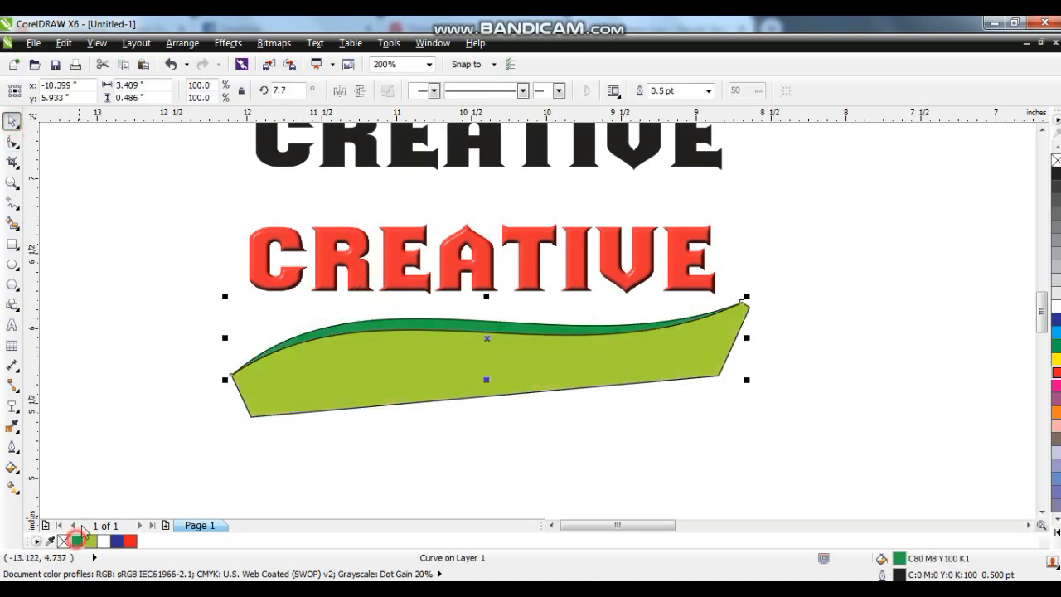
{"action": "left_click", "coordinate": [448, 382]}
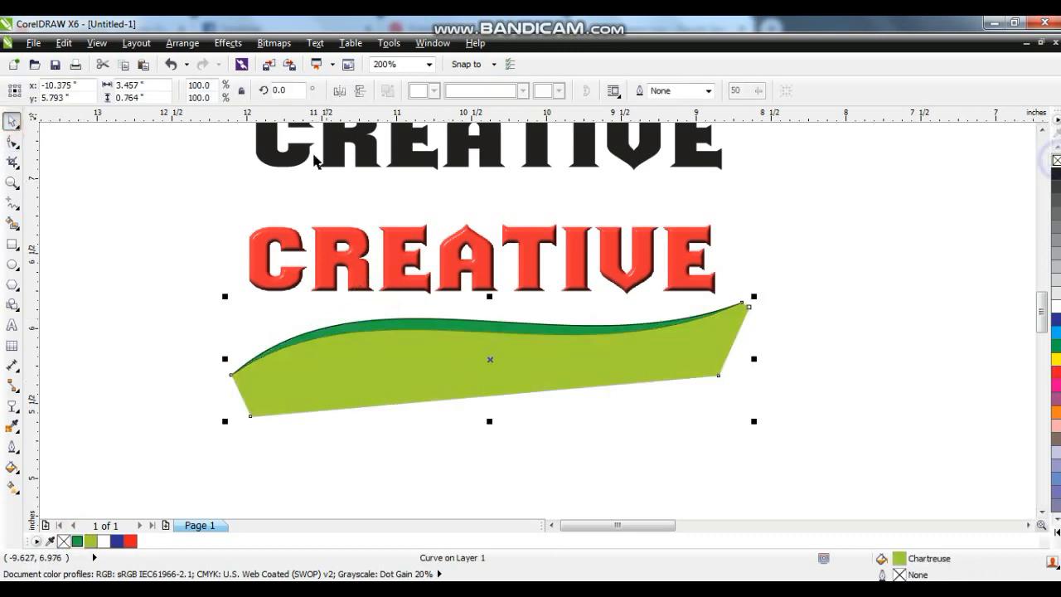
Step: PowerClip the chartreuse shape inside the green swoosh and remove the swoosh's outline
{"action": "left_click", "coordinate": [228, 43]}
{"action": "mouse_move", "coordinate": [282, 262]}
{"action": "left_click", "coordinate": [362, 265]}
{"action": "left_click", "coordinate": [346, 324]}
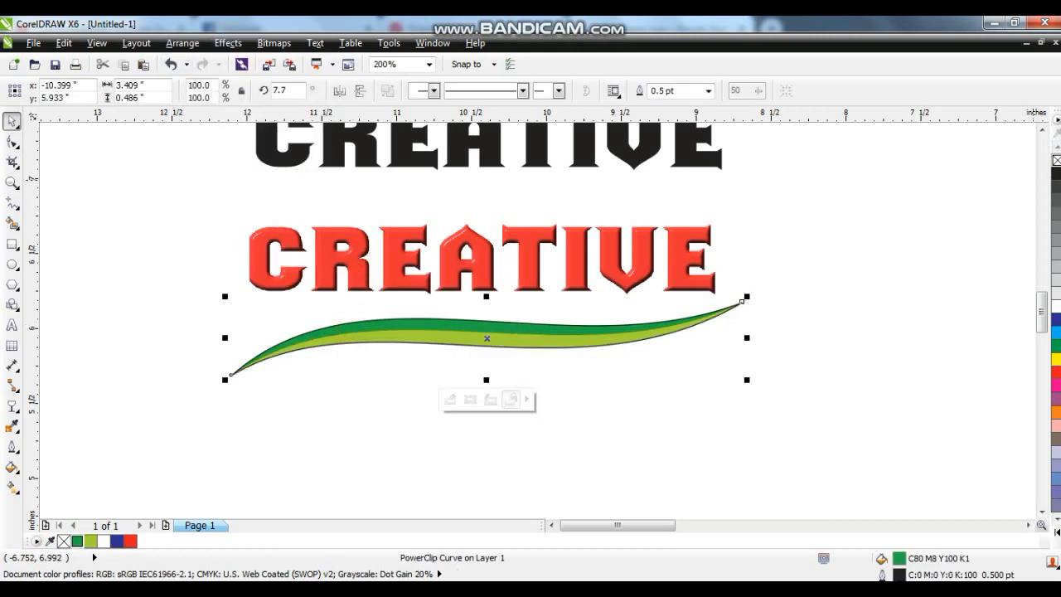
{"action": "right_click", "coordinate": [1054, 161]}
Step: Duplicate the swoosh below the original and convert the copy to a 300 dpi RGB Color (24-bit) bitmap with transparent background
{"action": "left_click_drag", "start_coordinate": [455, 337], "coordinate": [473, 386]}
{"action": "key", "text": "shift+F2"}
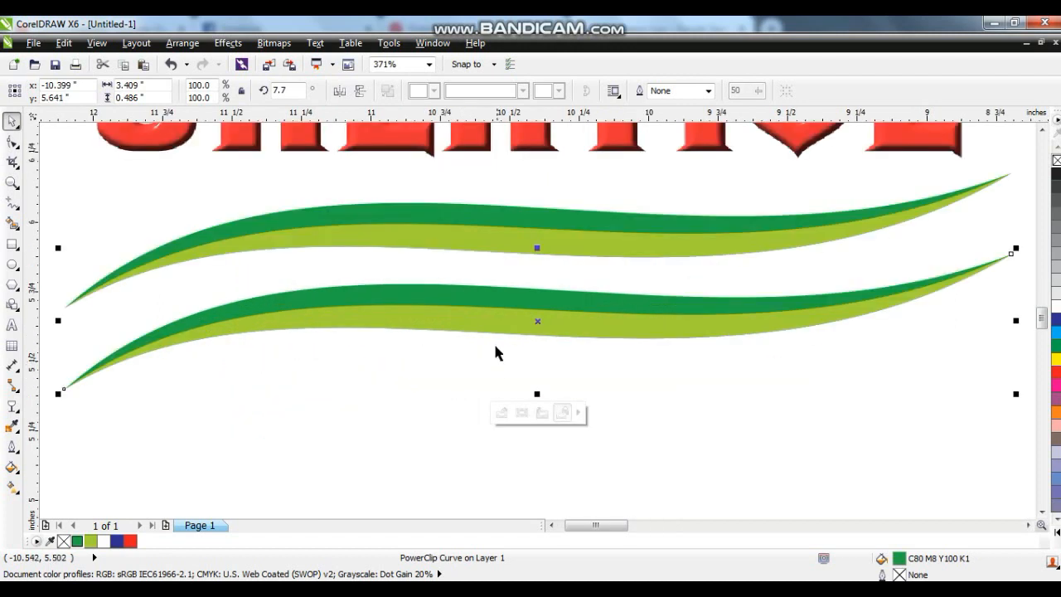
{"action": "left_click", "coordinate": [276, 42]}
{"action": "left_click", "coordinate": [286, 67]}
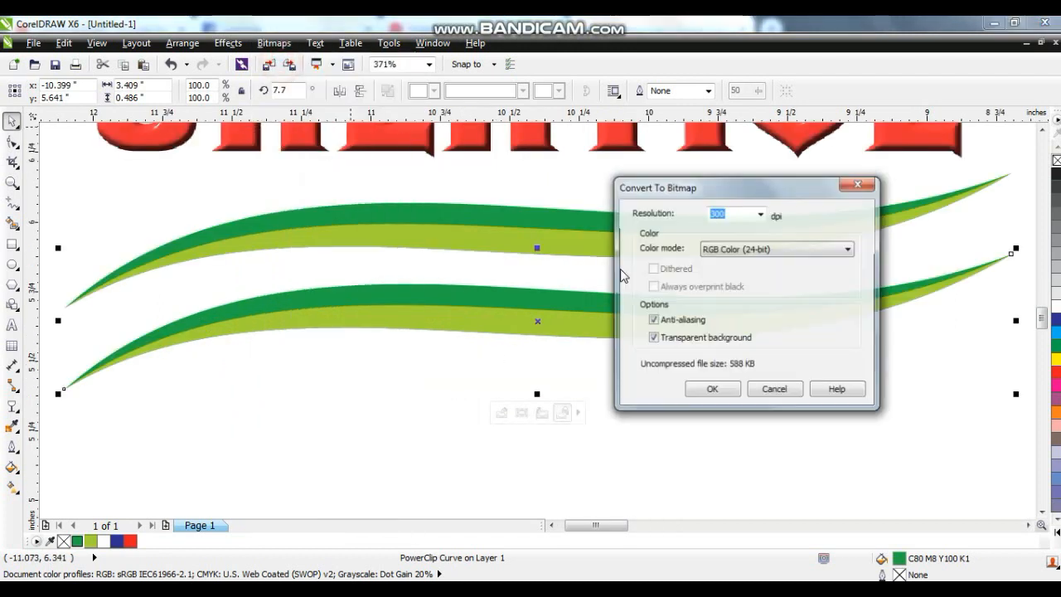
{"action": "left_click", "coordinate": [711, 391]}
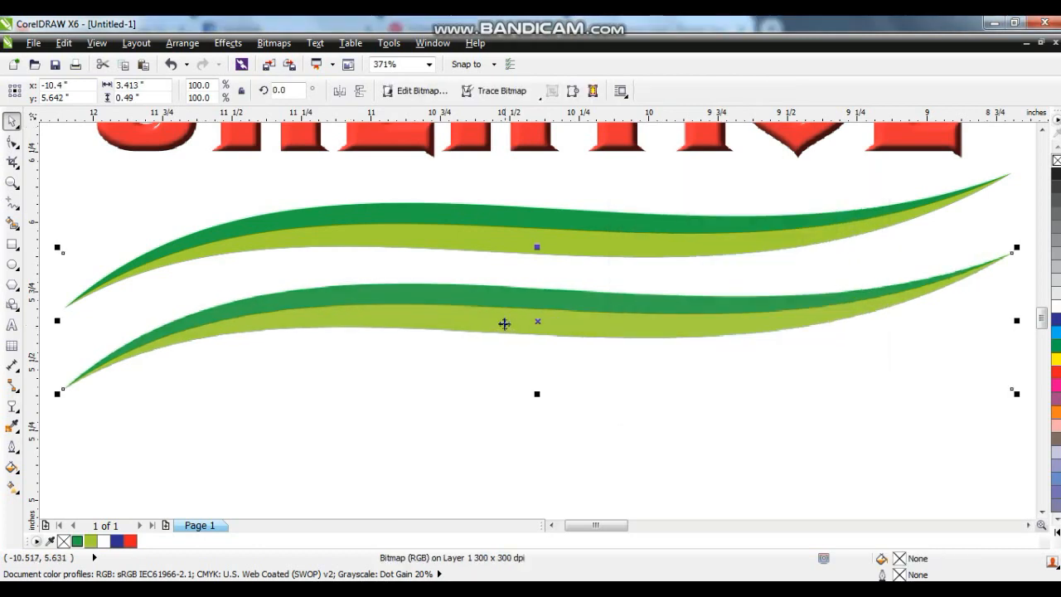
Step: Open the swoosh bitmap for editing in Corel PHOTO-PAINT and start the Plastic texture effect
{"action": "right_click", "coordinate": [500, 319]}
{"action": "left_click", "coordinate": [543, 49]}
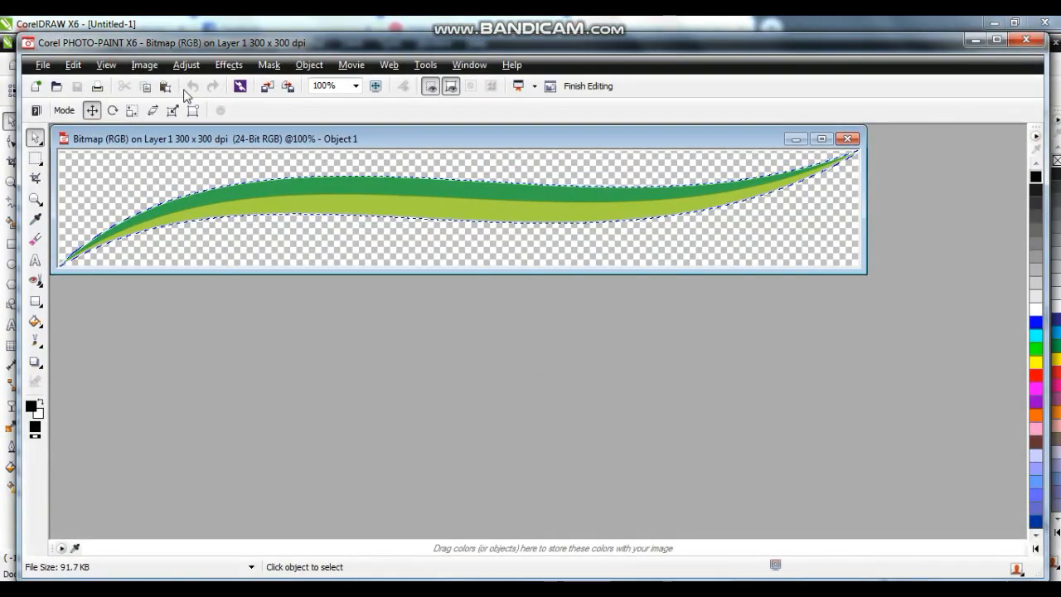
{"action": "left_click", "coordinate": [231, 68]}
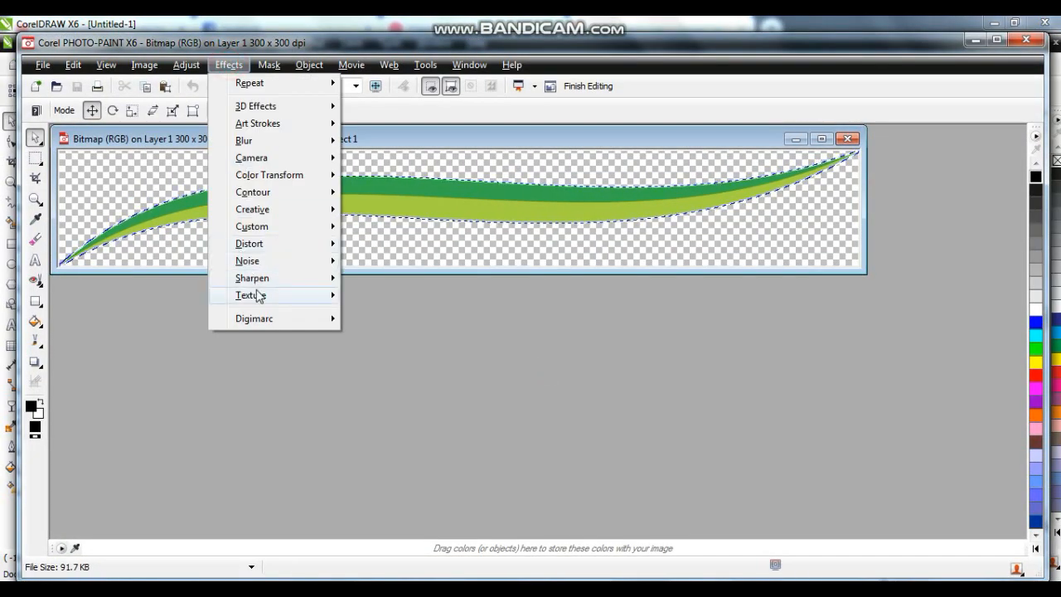
{"action": "mouse_move", "coordinate": [308, 299]}
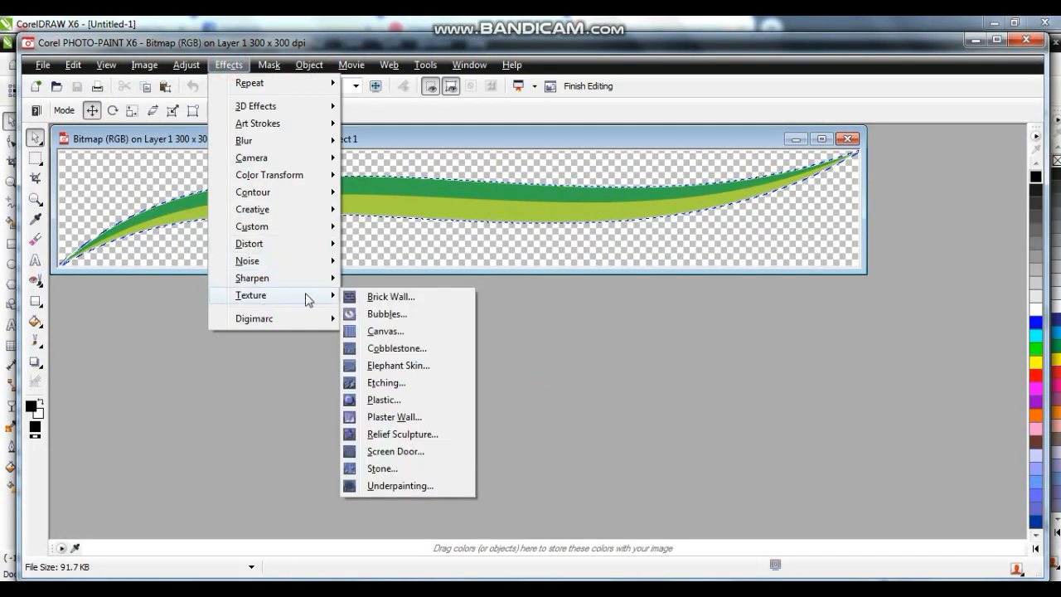
{"action": "left_click", "coordinate": [379, 401]}
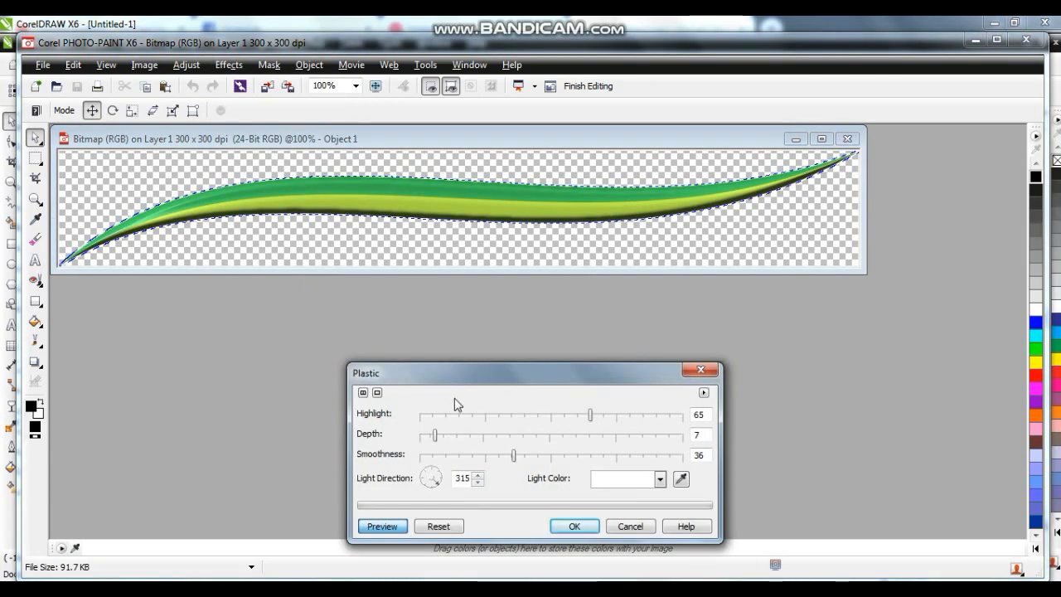
Step: Set the Plastic effect's smoothness to 58, raise its depth above 32 and apply it to the swoosh
{"action": "left_click", "coordinate": [557, 460]}
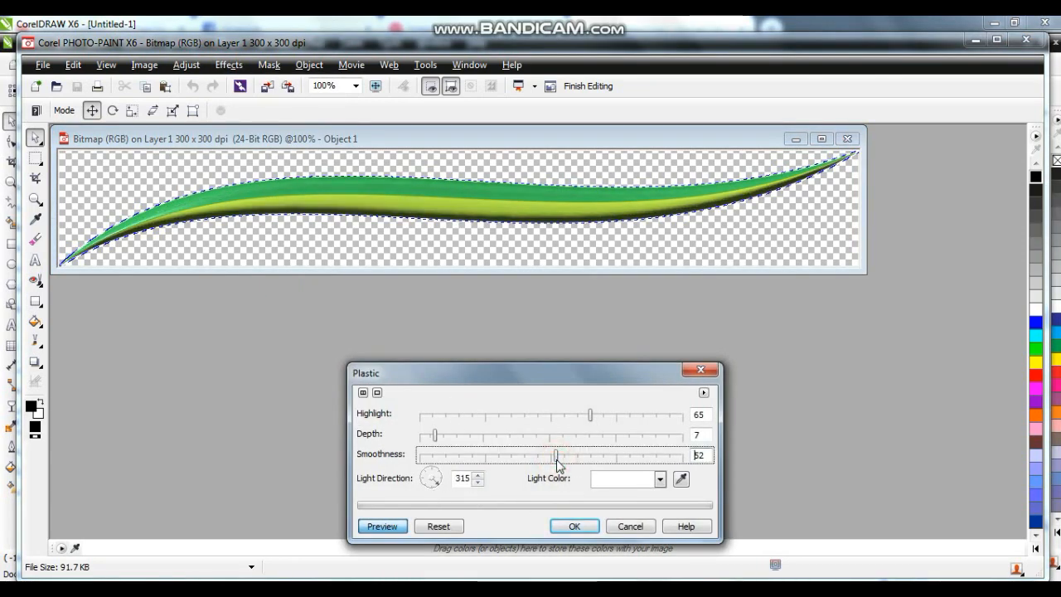
{"action": "left_click", "coordinate": [572, 454]}
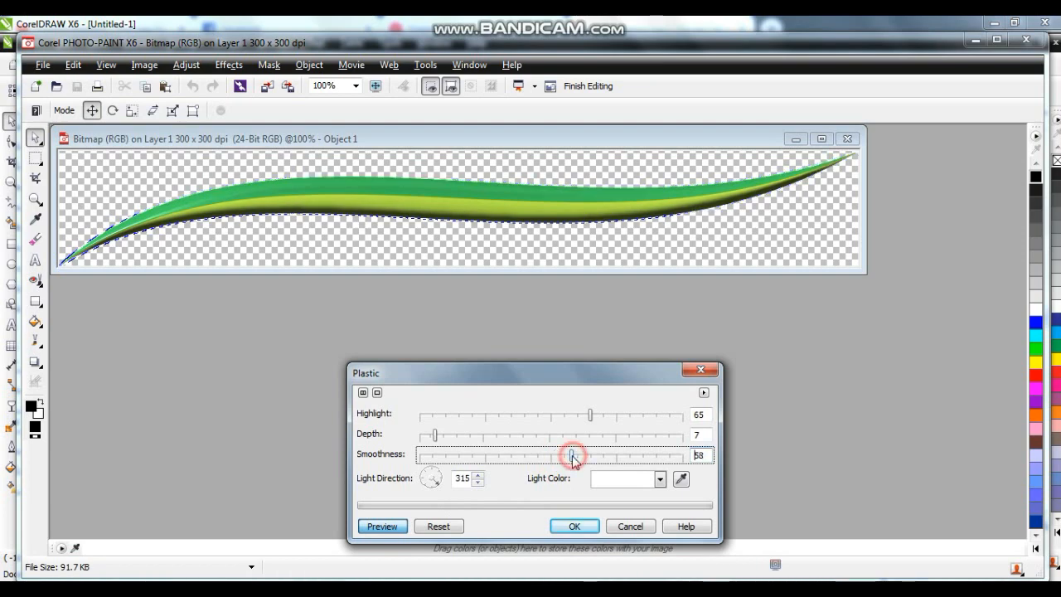
{"action": "left_click", "coordinate": [479, 437]}
{"action": "left_click", "coordinate": [503, 439]}
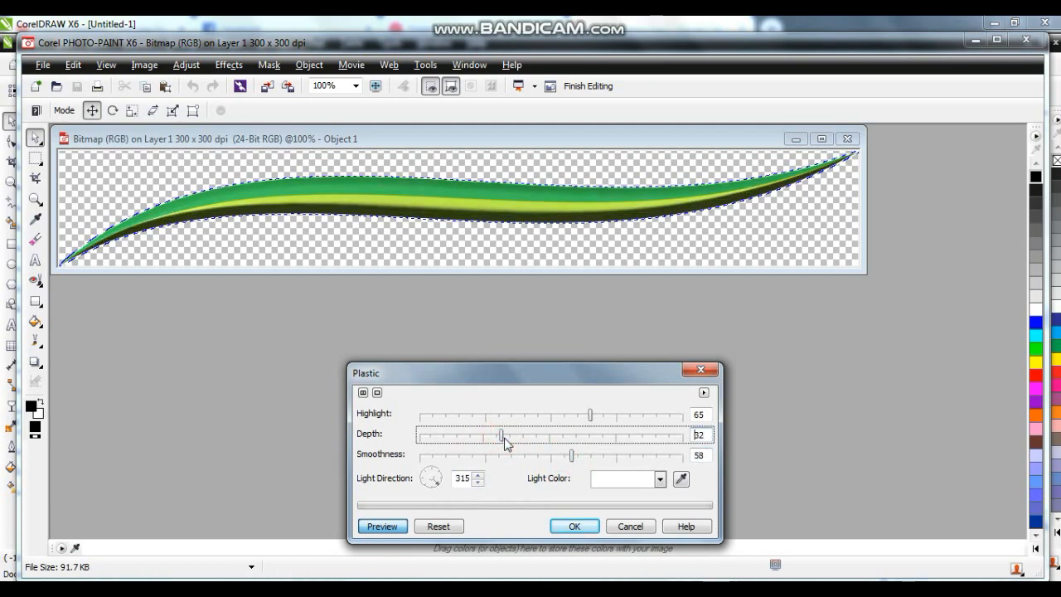
{"action": "left_click", "coordinate": [513, 439]}
{"action": "left_click", "coordinate": [566, 526]}
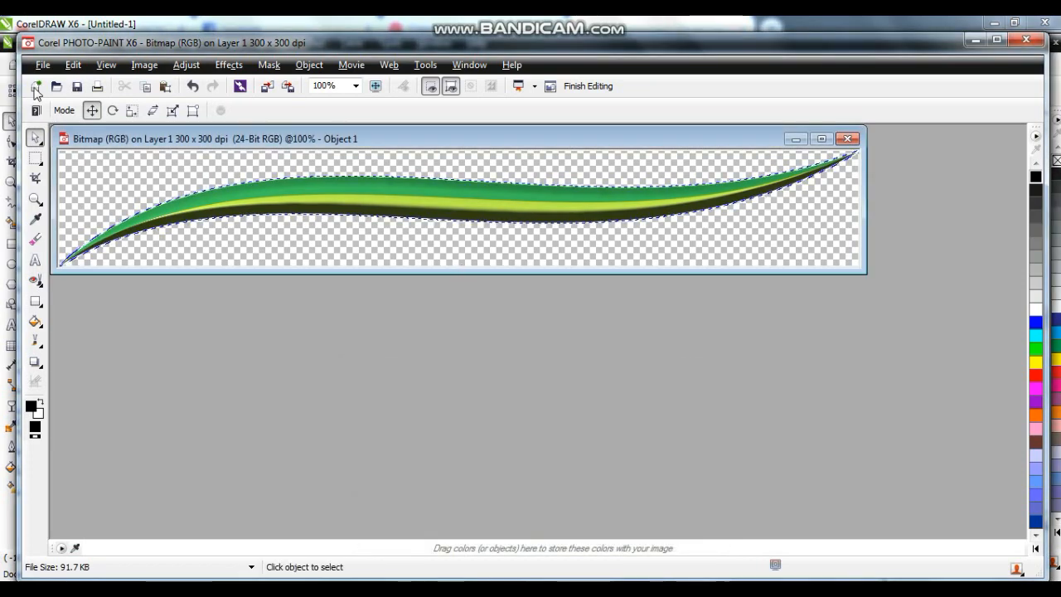
Step: Close the edited bitmap and PHOTO-PAINT, then delete the original flat swoosh in CorelDRAW
{"action": "left_click", "coordinate": [847, 138]}
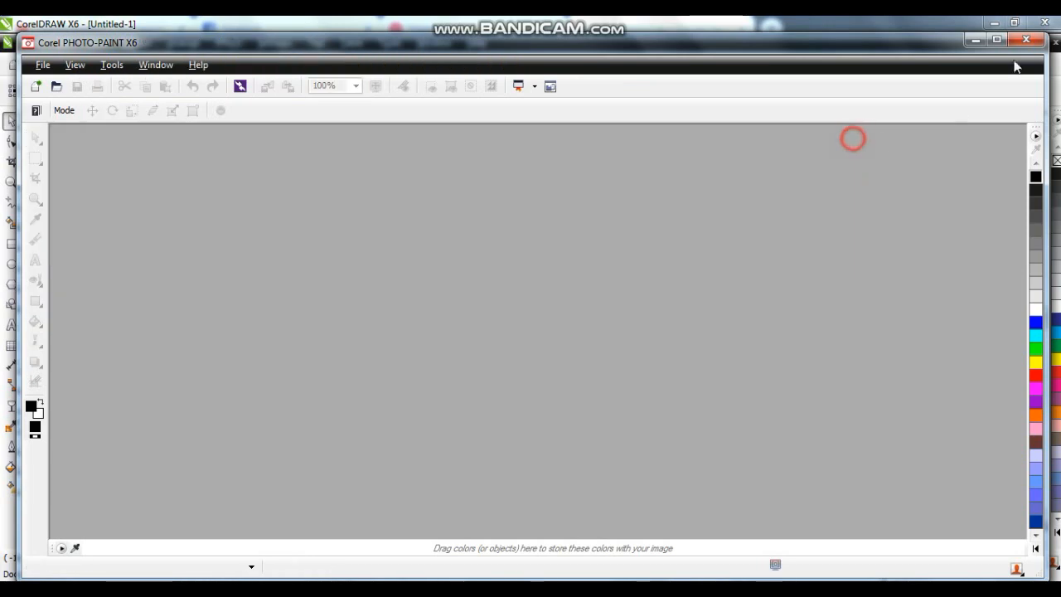
{"action": "left_click", "coordinate": [1027, 44]}
{"action": "left_click", "coordinate": [587, 241]}
{"action": "key", "text": "F3"}
{"action": "key", "text": "Delete"}
Step: Move the glossy swoosh directly beneath the red CREATIVE lettering and rotate it slightly clockwise
{"action": "left_click_drag", "start_coordinate": [603, 326], "coordinate": [568, 271]}
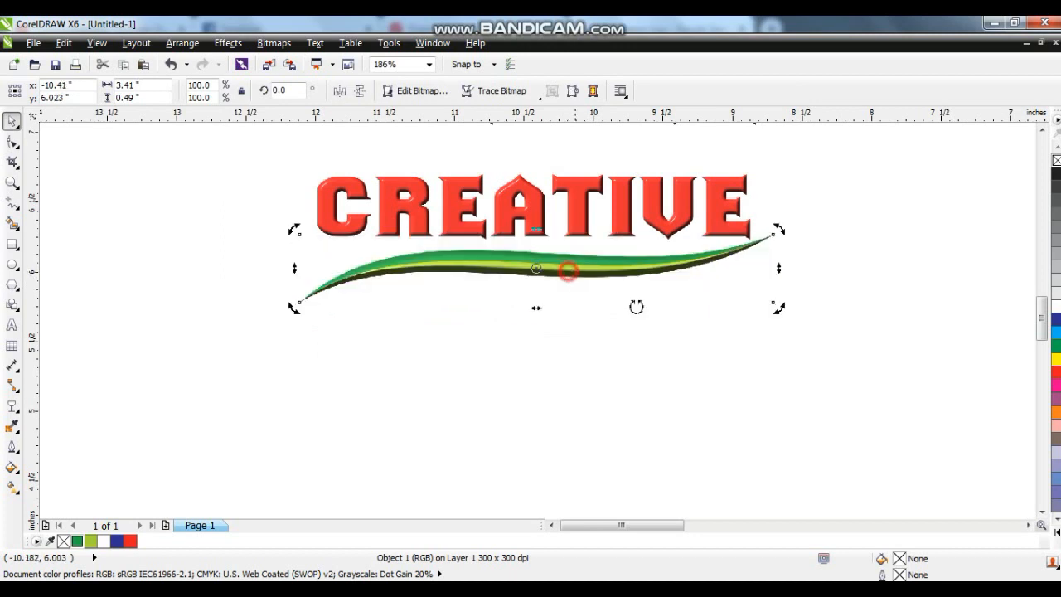
{"action": "left_click_drag", "start_coordinate": [778, 307], "coordinate": [776, 315]}
{"action": "left_click_drag", "start_coordinate": [596, 271], "coordinate": [608, 276]}
{"action": "left_click", "coordinate": [614, 372]}
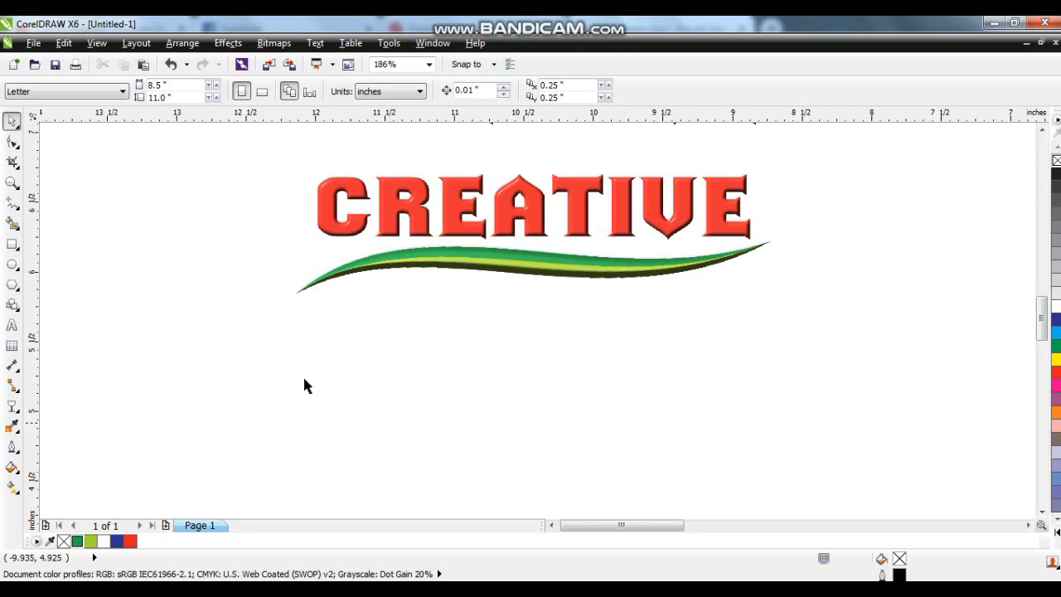
Step: Add the artistic text "Amazing" below the swoosh
{"action": "left_click", "coordinate": [12, 325]}
{"action": "left_click", "coordinate": [185, 410]}
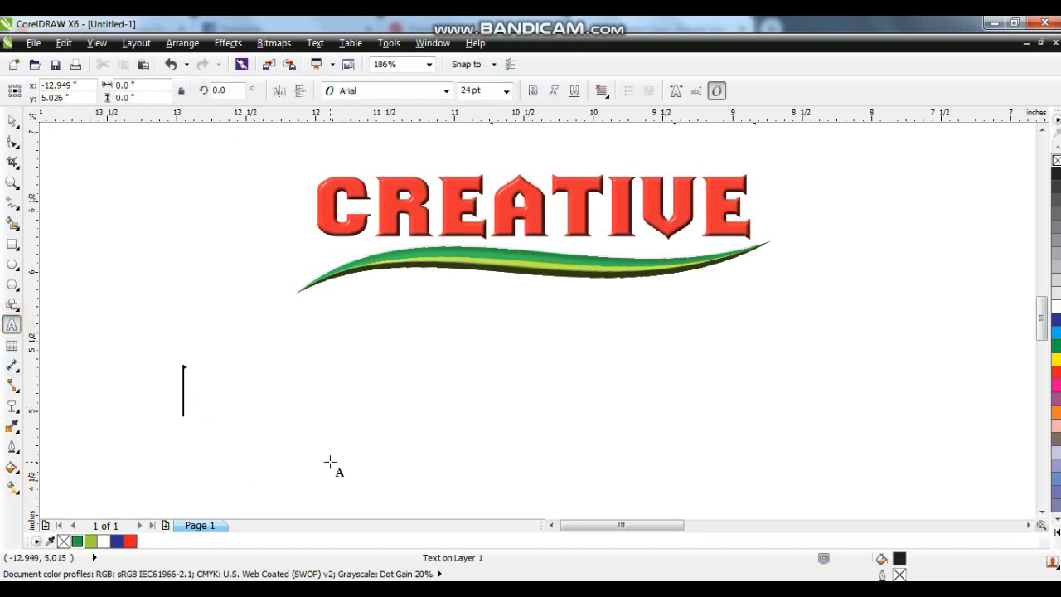
{"action": "type", "text": "Amaizing"}
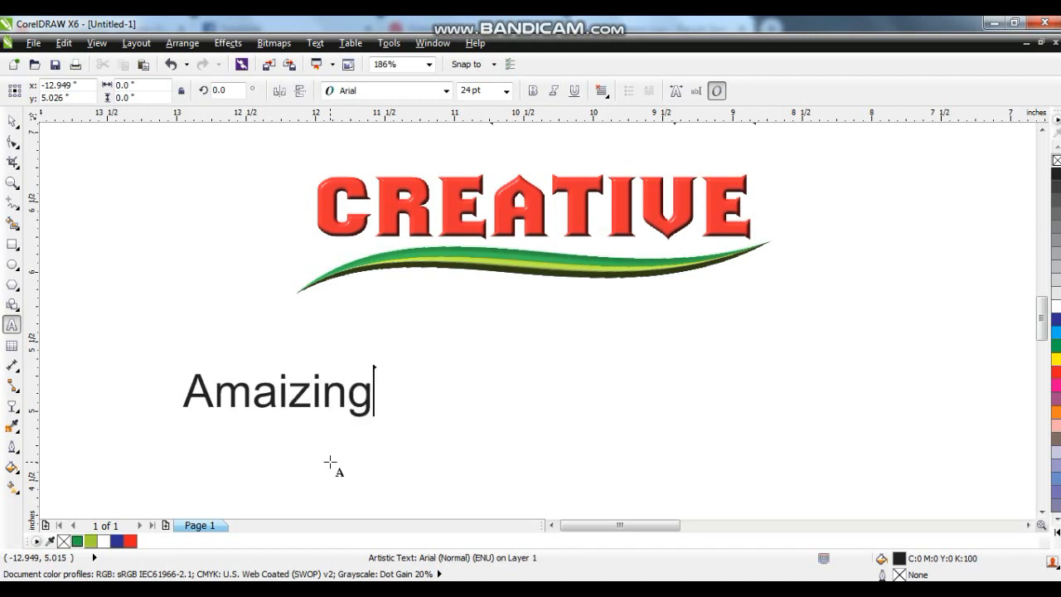
{"action": "left_click", "coordinate": [292, 386]}
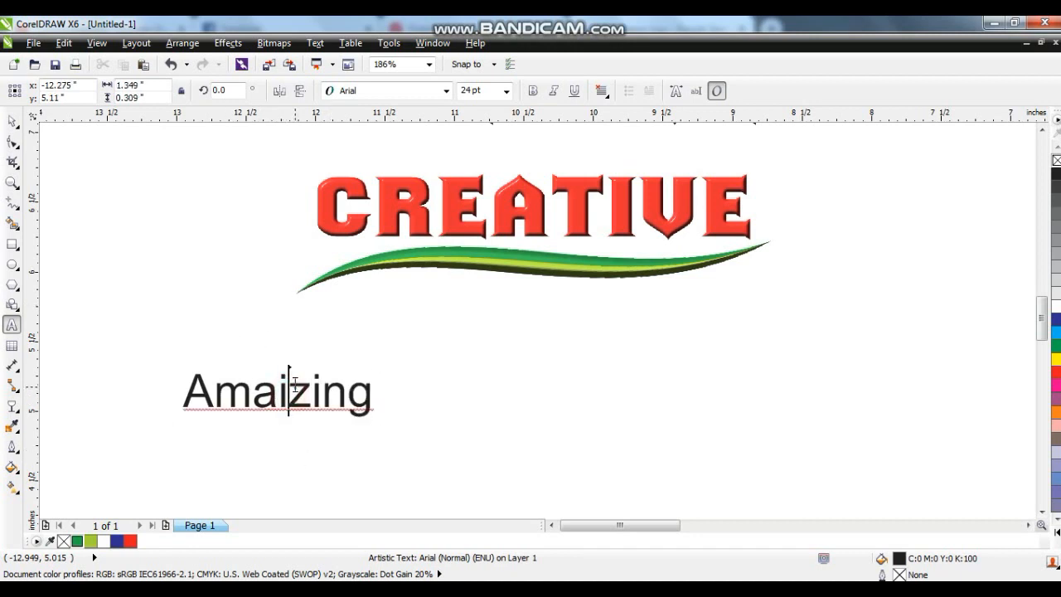
{"action": "key", "text": "Delete"}
{"action": "key", "text": "BackSpace"}
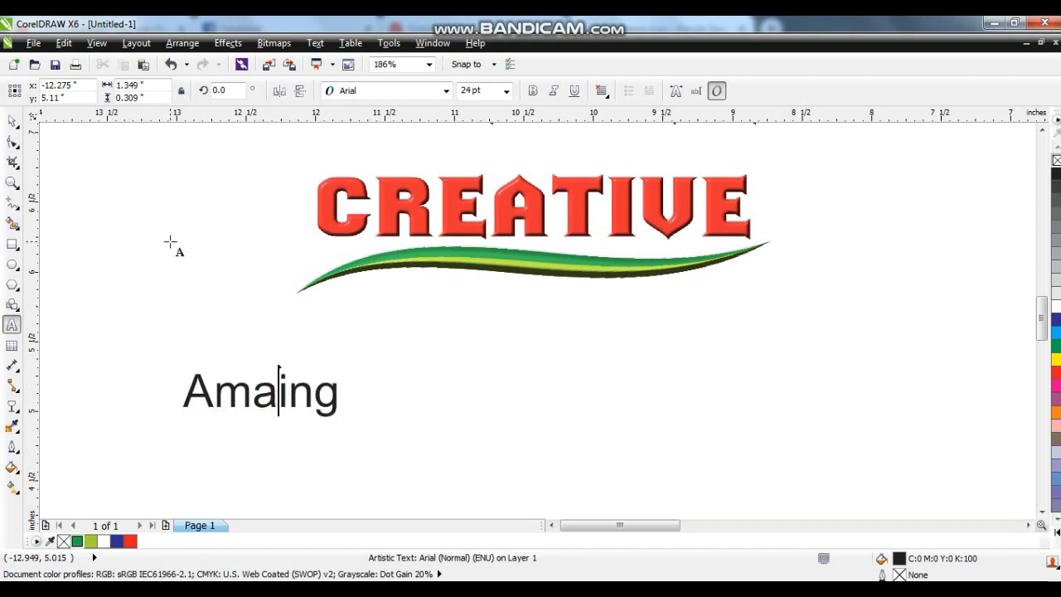
{"action": "type", "text": "z"}
{"action": "left_click", "coordinate": [12, 121]}
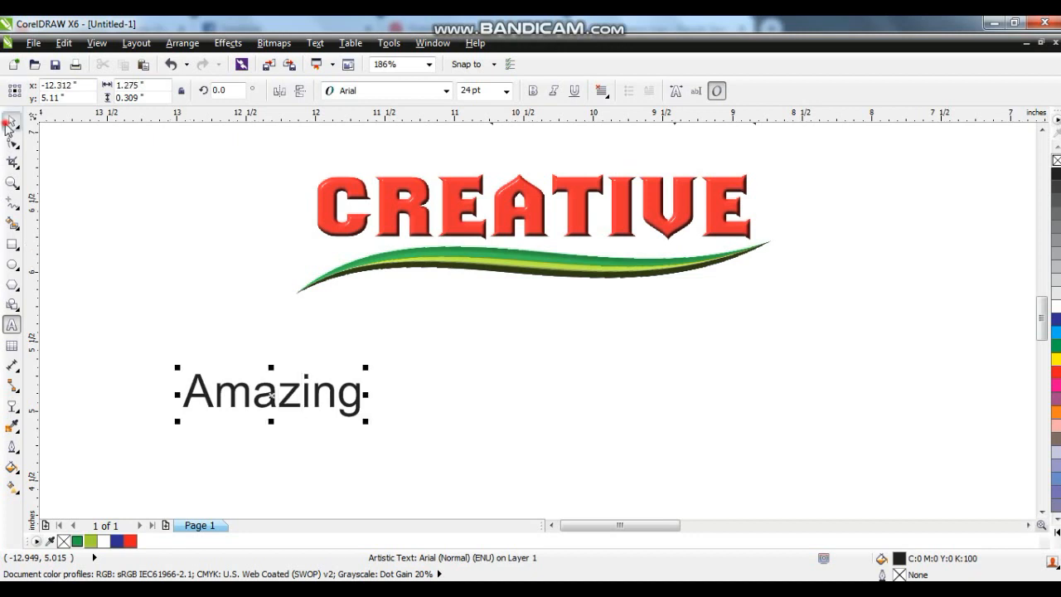
Step: Set the font of the Amazing text to SwitzerlandBlack
{"action": "left_click", "coordinate": [392, 95]}
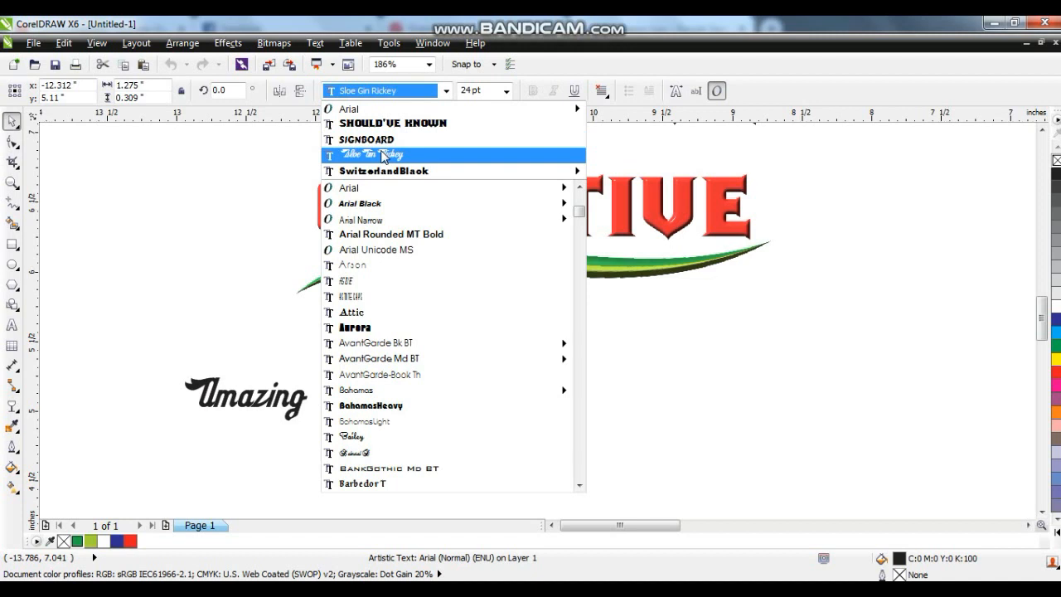
{"action": "mouse_move", "coordinate": [381, 172]}
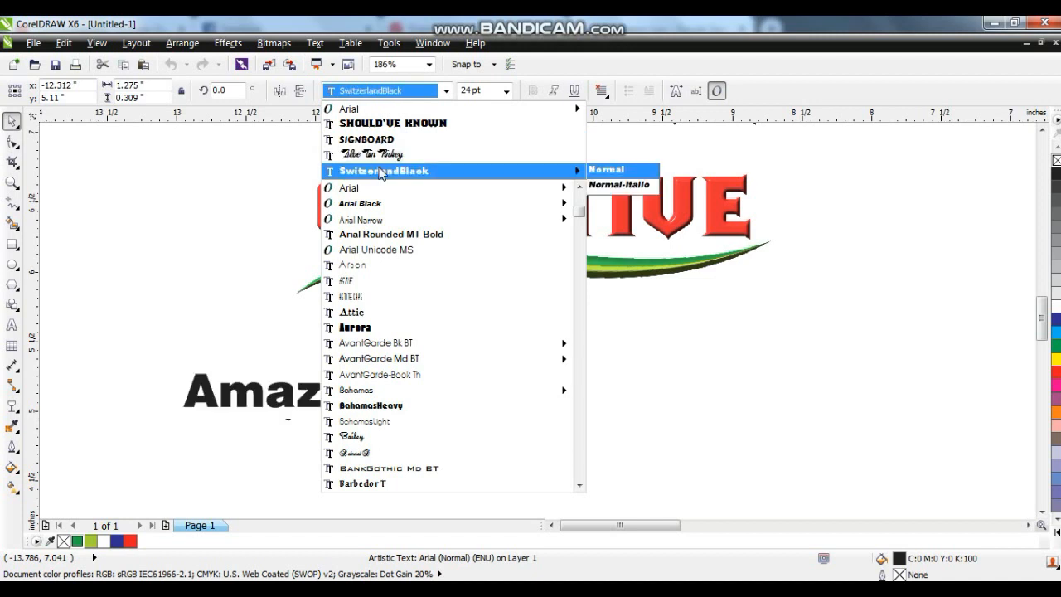
{"action": "left_click", "coordinate": [382, 171]}
Step: Enlarge the Amazing text to about 80 pt, roughly 5.1 inches wide, and center it under the swoosh
{"action": "left_click_drag", "start_coordinate": [401, 419], "coordinate": [702, 431]}
{"action": "left_click_drag", "start_coordinate": [704, 361], "coordinate": [857, 279]}
{"action": "left_click_drag", "start_coordinate": [578, 394], "coordinate": [568, 359]}
{"action": "left_click_drag", "start_coordinate": [850, 448], "coordinate": [892, 455]}
{"action": "left_click_drag", "start_coordinate": [670, 387], "coordinate": [678, 389]}
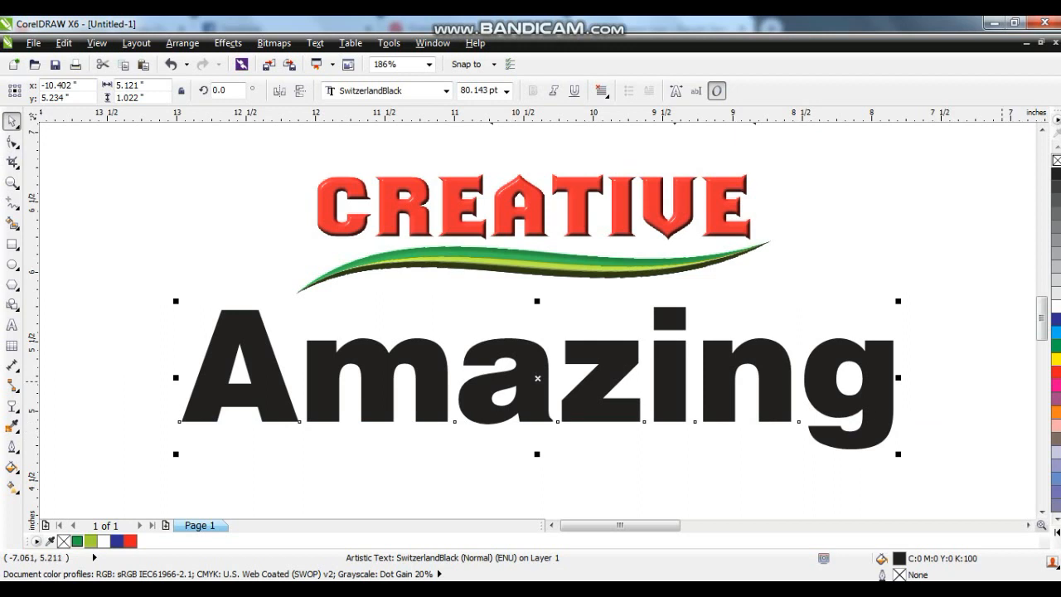
Step: Fill the Amazing text with cyan (C100 M0 Y0 K0) and convert it to curves
{"action": "left_click", "coordinate": [1057, 325]}
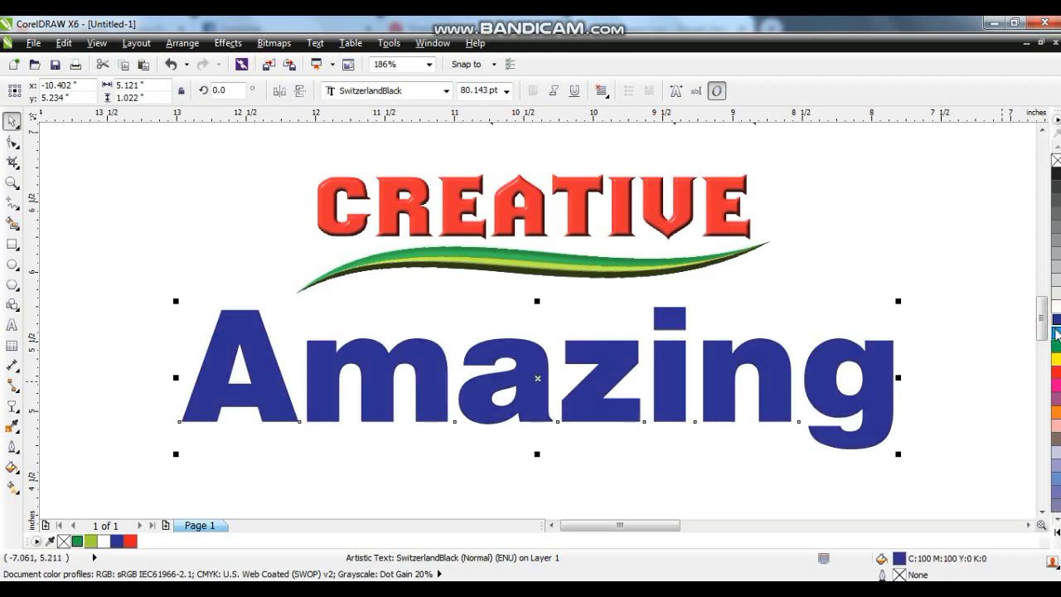
{"action": "left_click", "coordinate": [1057, 333]}
{"action": "key", "text": "ctrl+q"}
{"action": "left_click", "coordinate": [870, 273]}
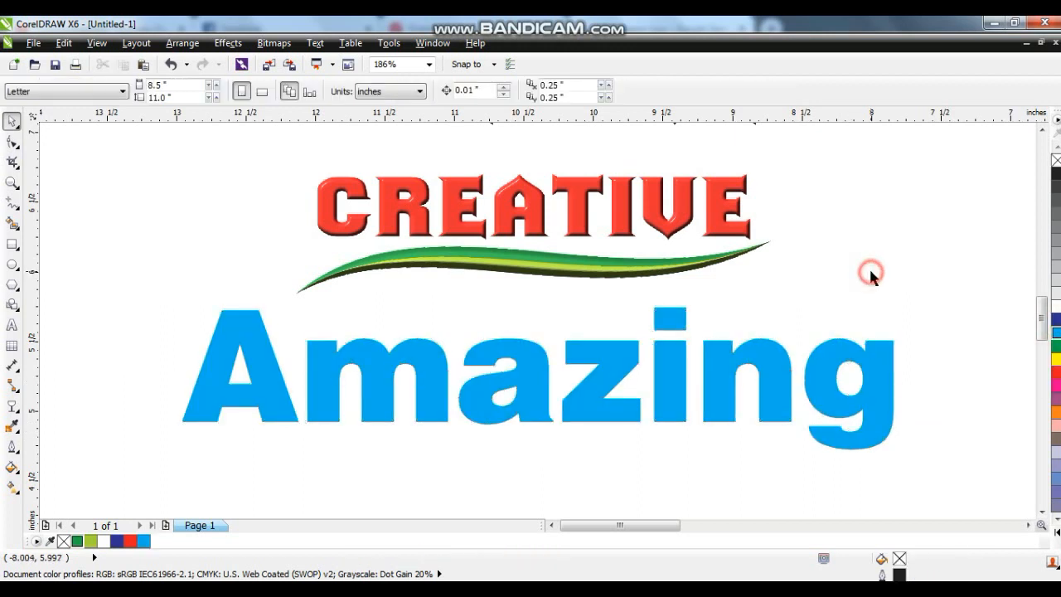
Step: Move the cyan Amazing lettering about 0.26 inches lower, leaving more space beneath the swoosh
{"action": "left_click", "coordinate": [774, 355]}
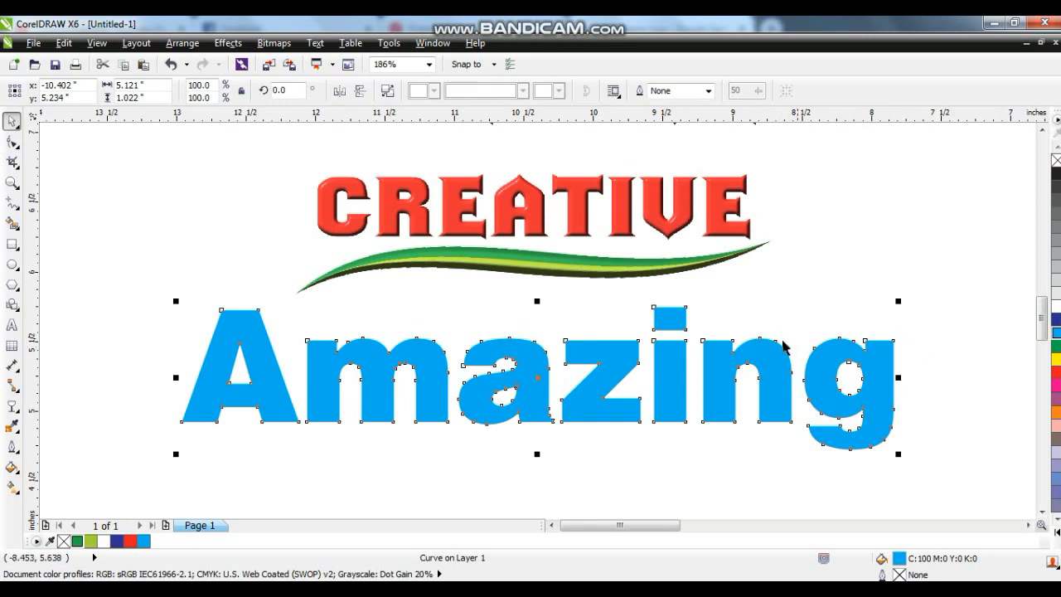
{"action": "left_click_drag", "start_coordinate": [769, 354], "coordinate": [768, 383]}
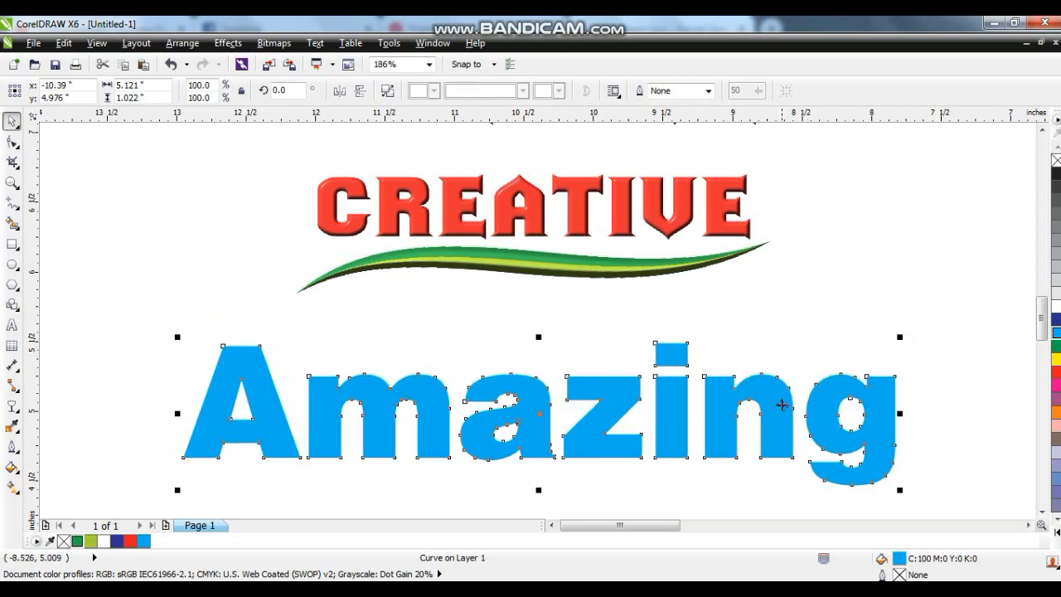
{"action": "left_click", "coordinate": [1042, 511]}
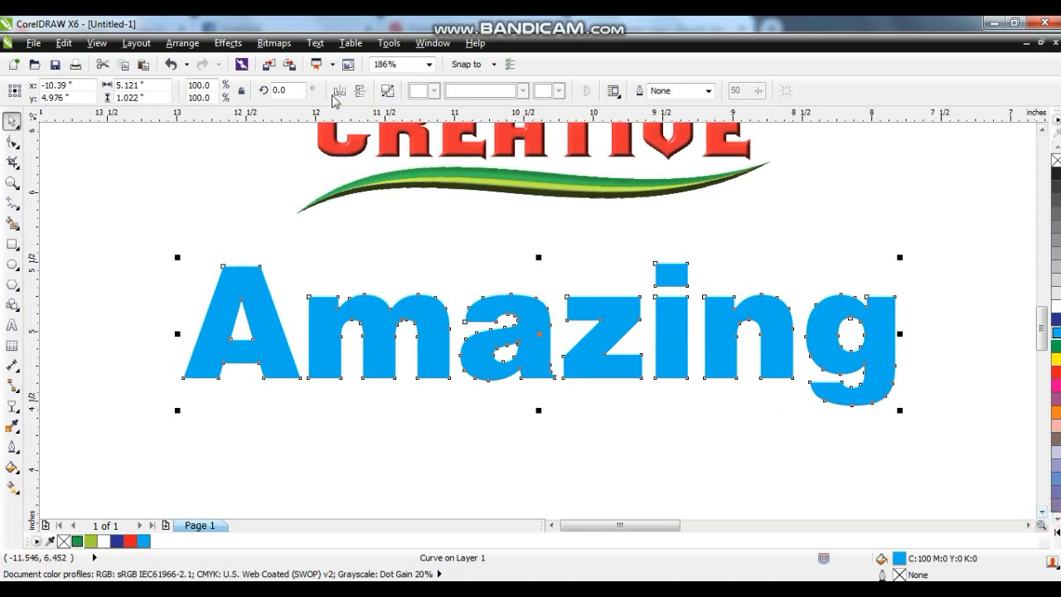
Step: Convert the Amazing lettering to a 300 dpi RGB bitmap with transparent background and open it for editing in Corel PHOTO-PAINT
{"action": "left_click", "coordinate": [281, 42]}
{"action": "left_click", "coordinate": [292, 65]}
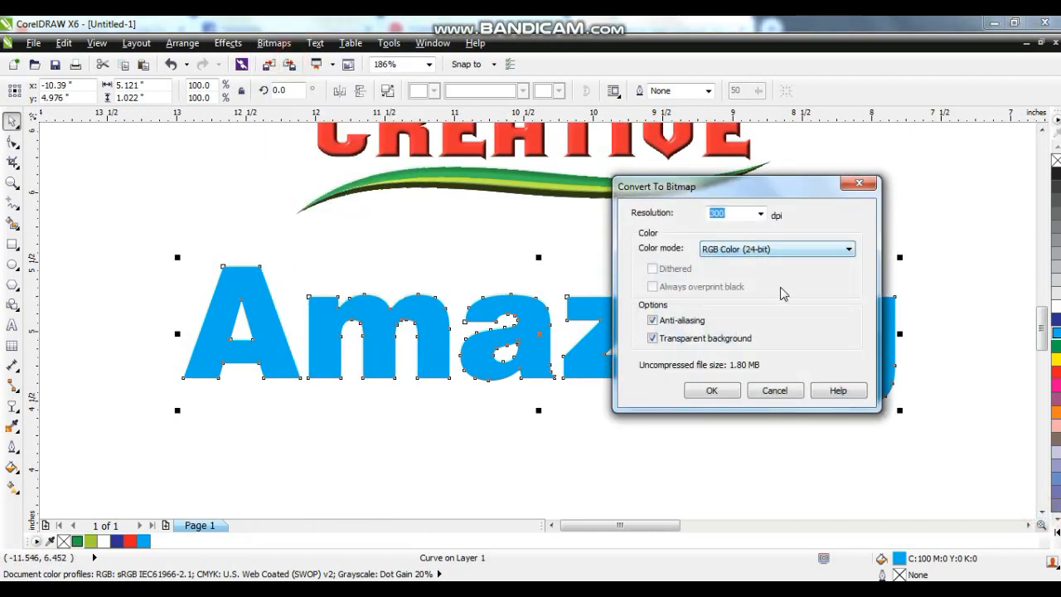
{"action": "left_click", "coordinate": [712, 390]}
{"action": "right_click", "coordinate": [515, 330]}
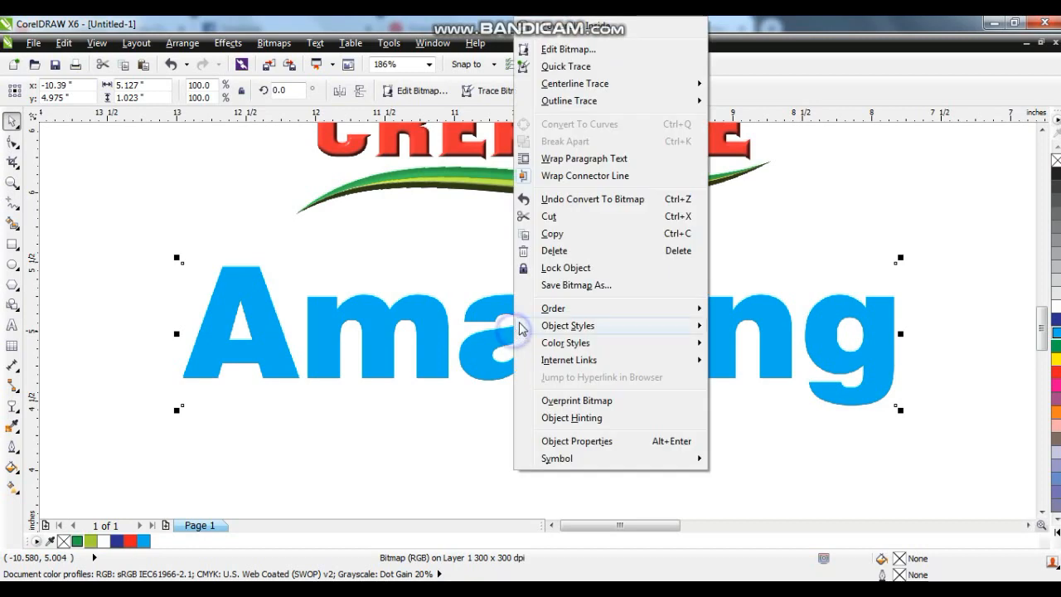
{"action": "left_click", "coordinate": [551, 65]}
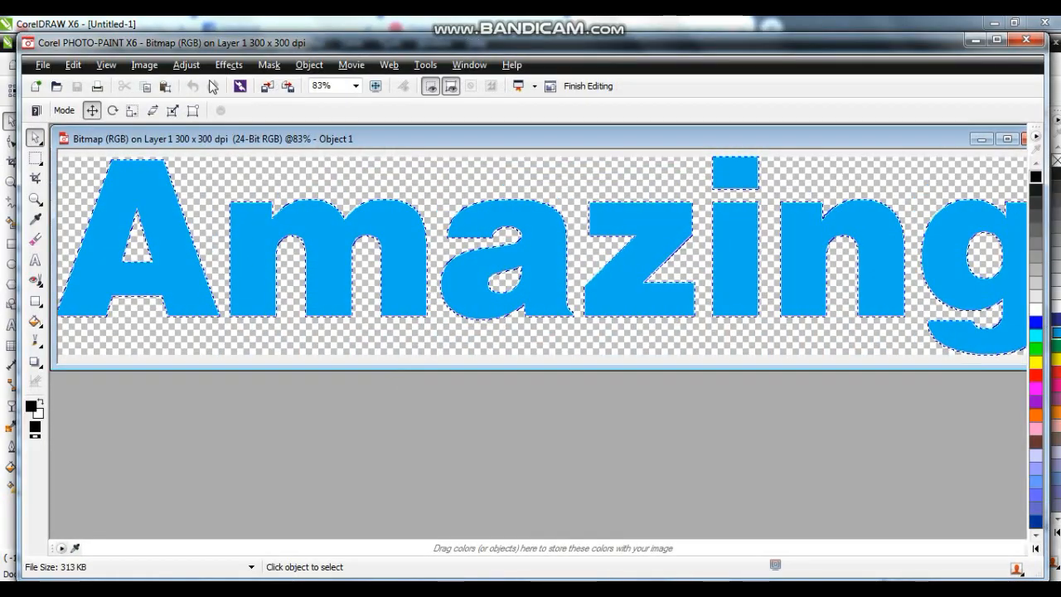
Step: Start the Plastic texture effect on the Amazing bitmap
{"action": "left_click", "coordinate": [225, 64]}
{"action": "mouse_move", "coordinate": [257, 295]}
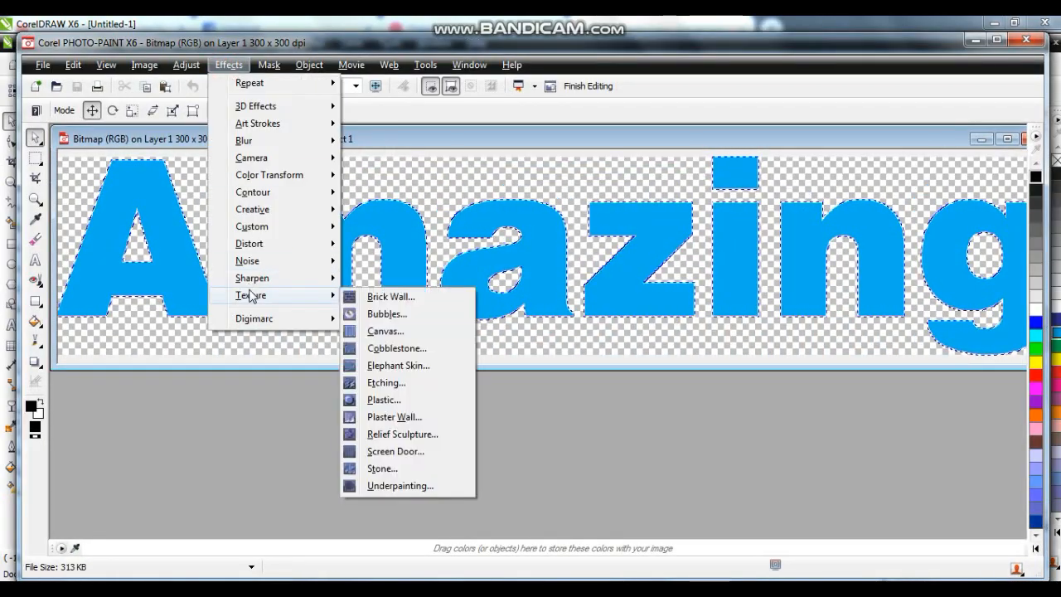
{"action": "left_click", "coordinate": [384, 401]}
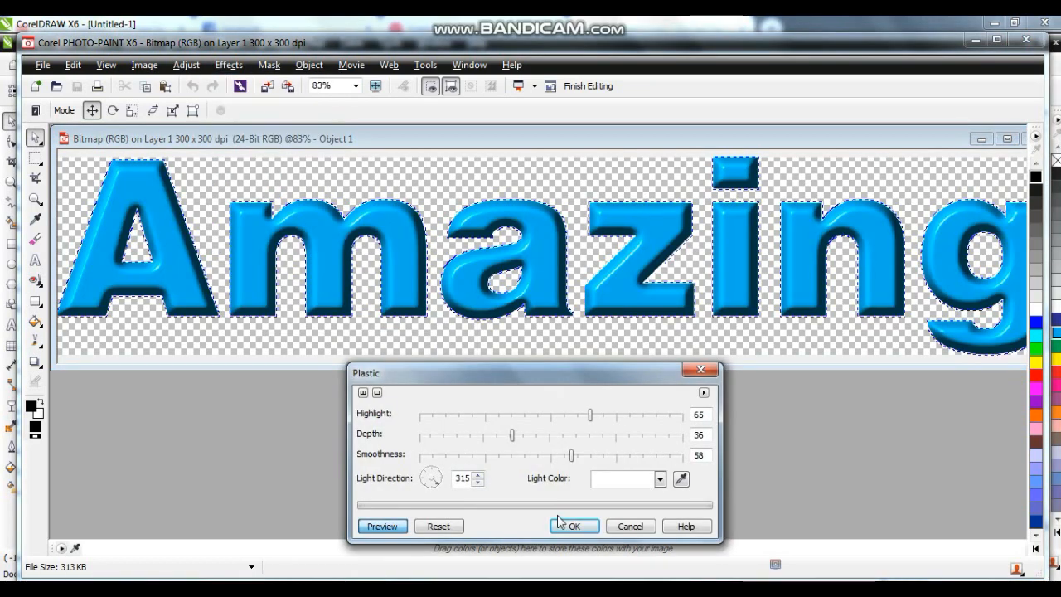
Step: Try black, light gray, cyan and bright green as the light color of the Plastic effect
{"action": "left_click", "coordinate": [660, 479]}
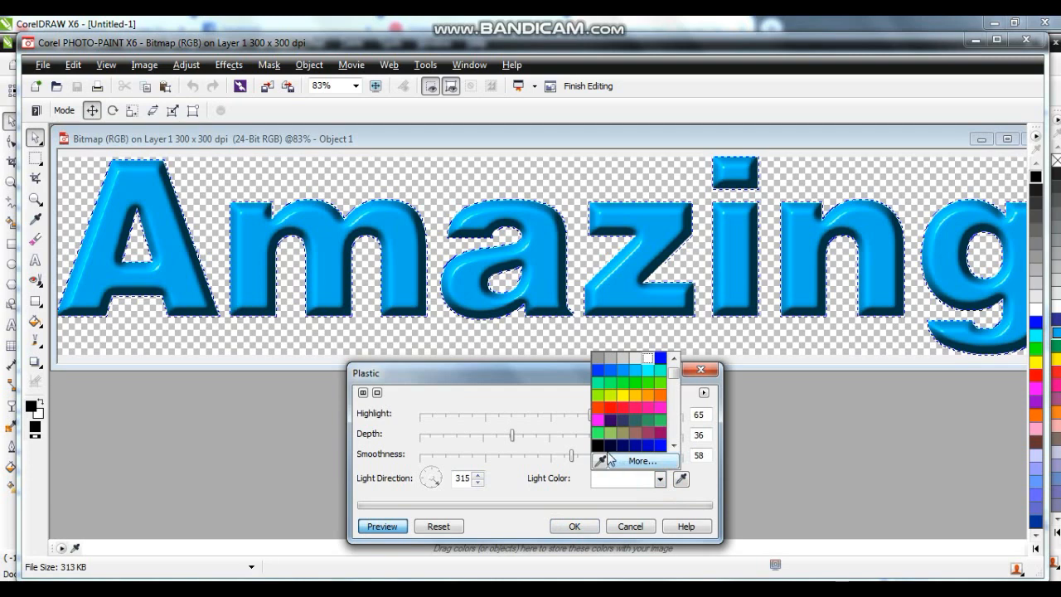
{"action": "left_click", "coordinate": [609, 459]}
{"action": "left_click", "coordinate": [660, 479]}
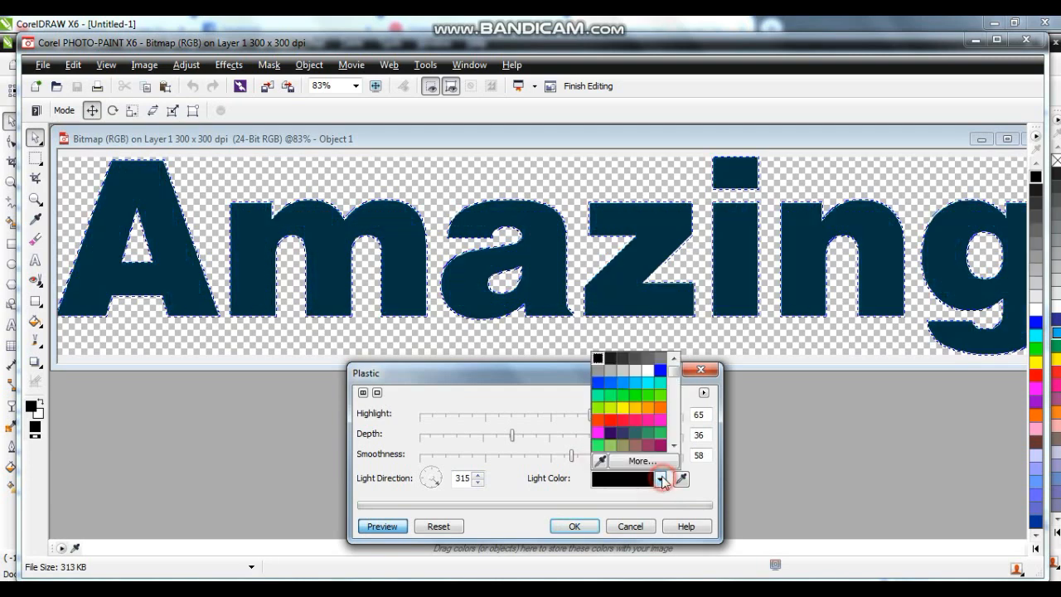
{"action": "left_click", "coordinate": [639, 370]}
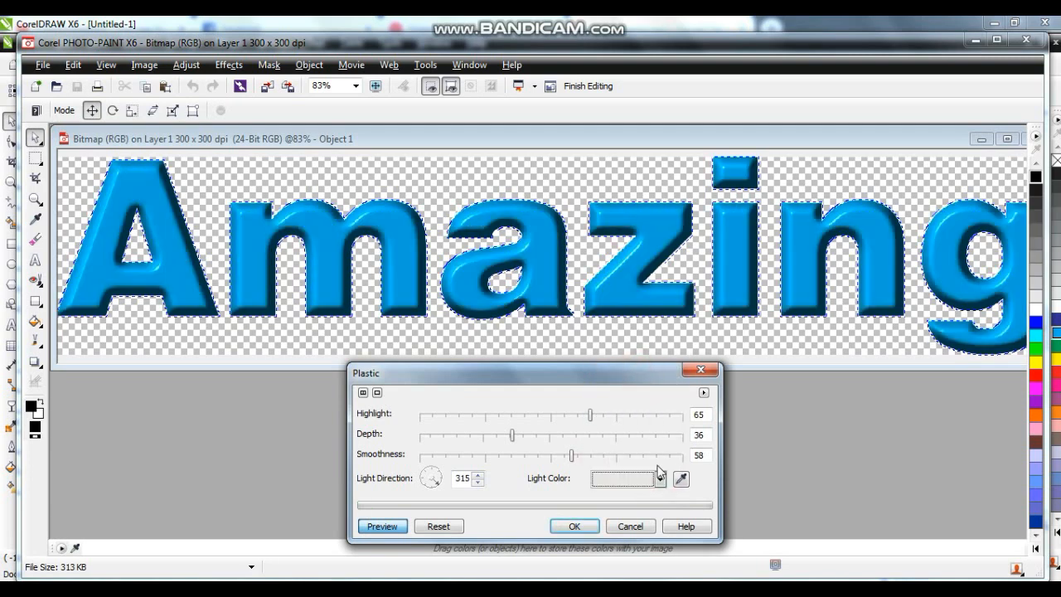
{"action": "left_click", "coordinate": [660, 480]}
{"action": "left_click", "coordinate": [646, 371]}
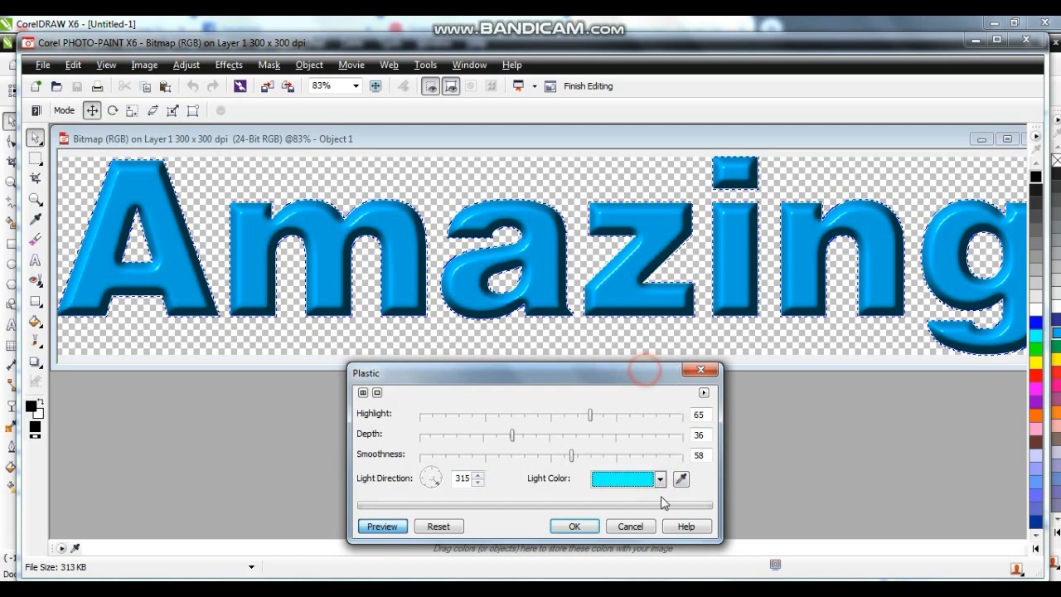
{"action": "left_click", "coordinate": [660, 480]}
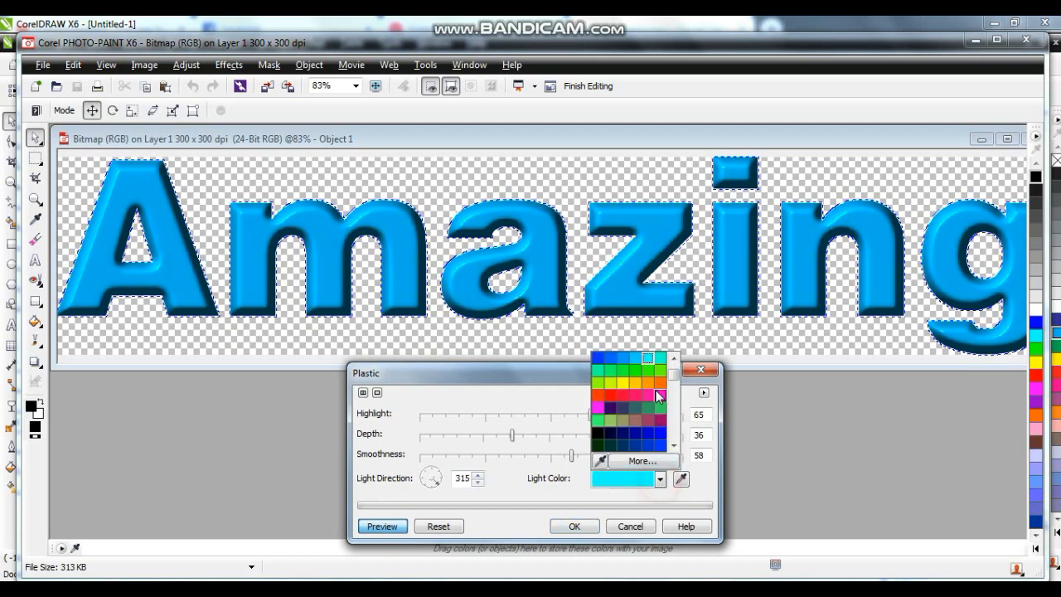
{"action": "left_click", "coordinate": [661, 371]}
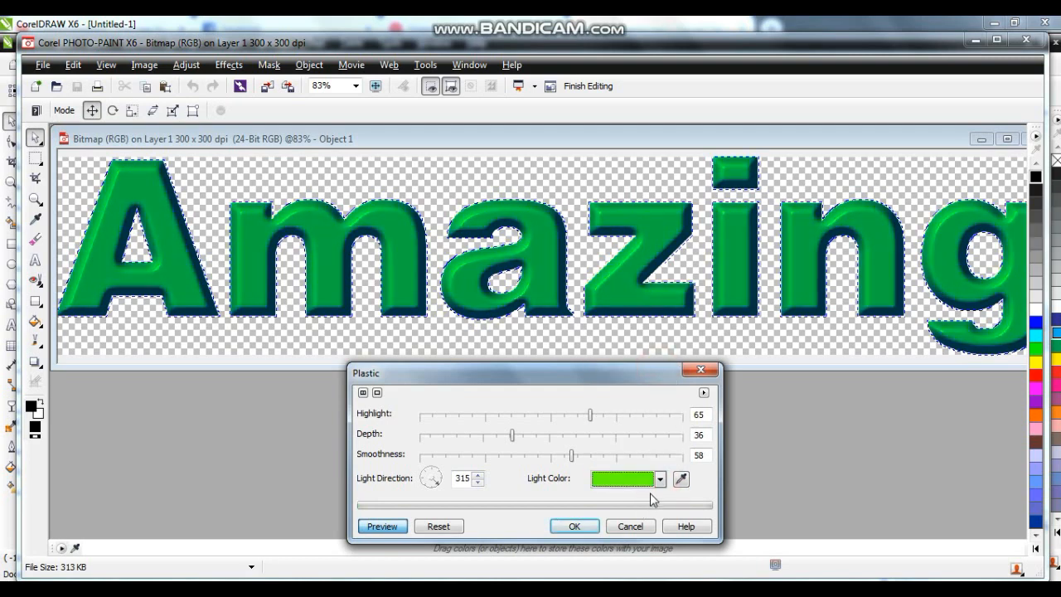
Step: Try blue and emerald green as the Plastic effect's light color, and return it to white
{"action": "left_click", "coordinate": [660, 479]}
{"action": "left_click", "coordinate": [661, 358]}
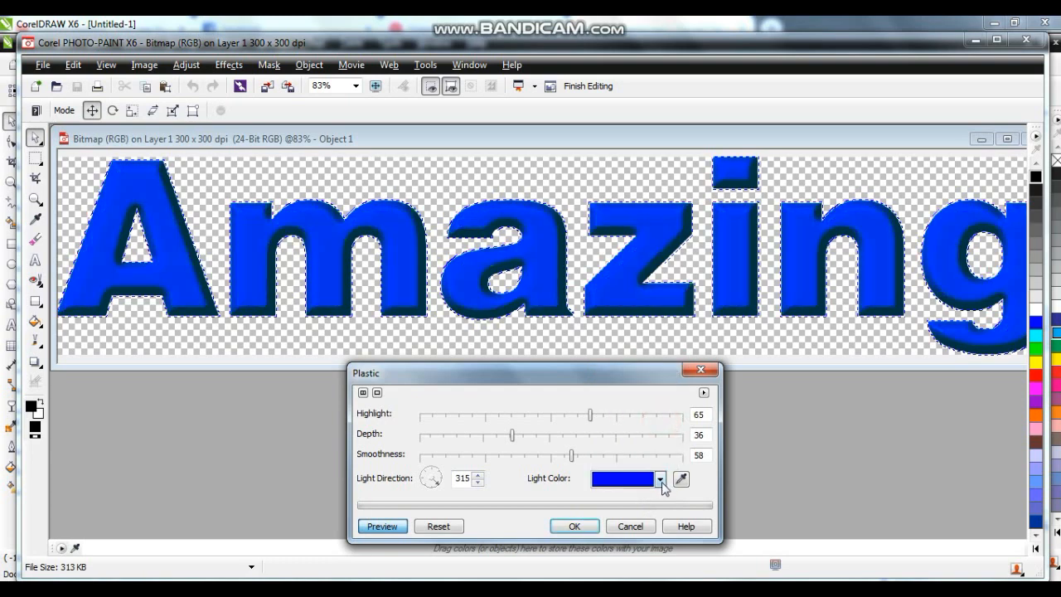
{"action": "left_click", "coordinate": [661, 480]}
{"action": "left_click_drag", "start_coordinate": [676, 372], "coordinate": [674, 388]}
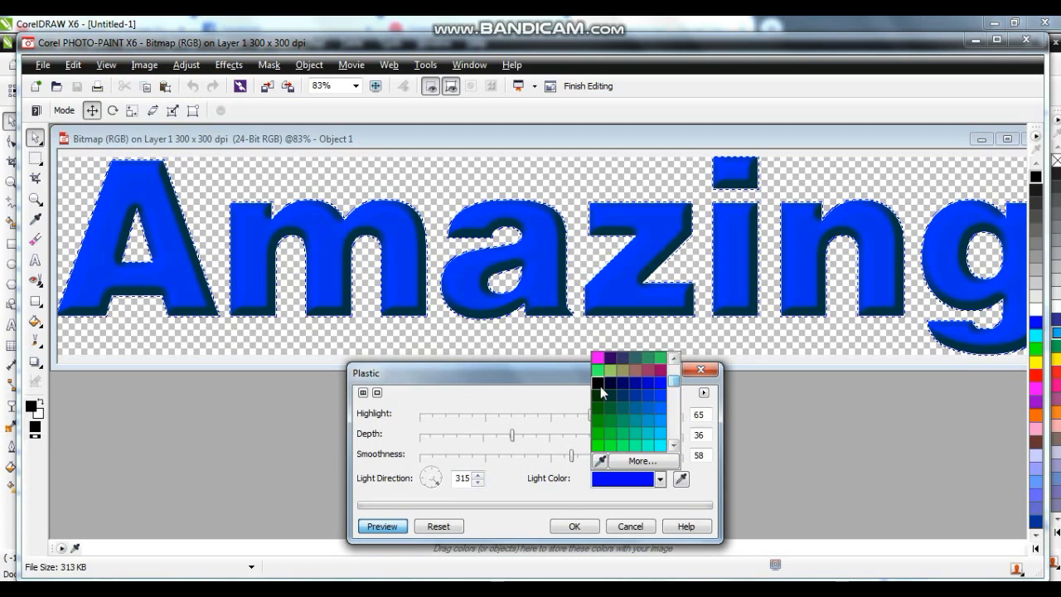
{"action": "left_click", "coordinate": [622, 433]}
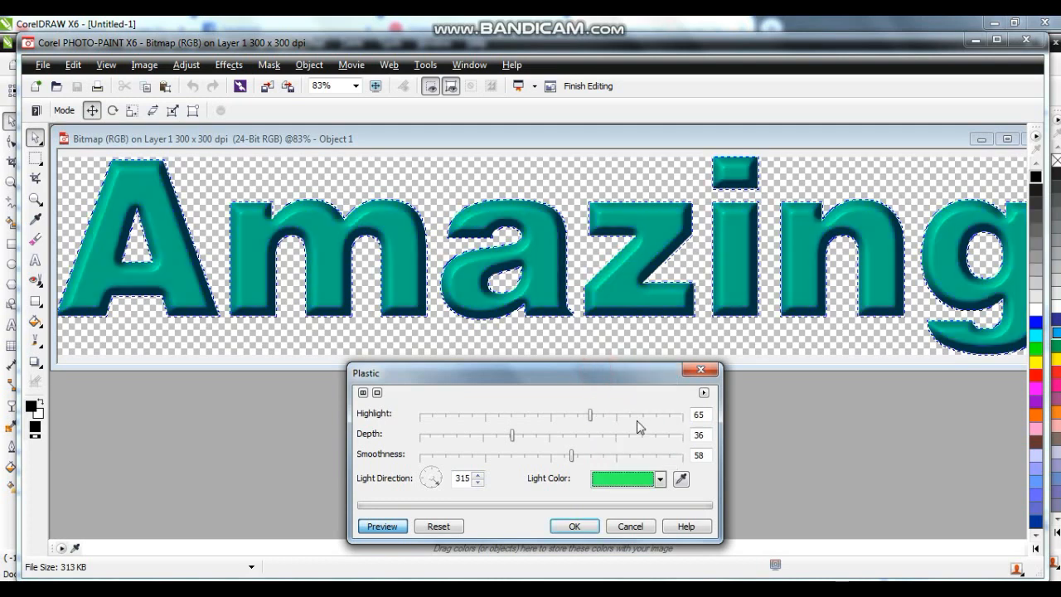
{"action": "left_click", "coordinate": [661, 480]}
{"action": "left_click_drag", "start_coordinate": [676, 396], "coordinate": [675, 373]}
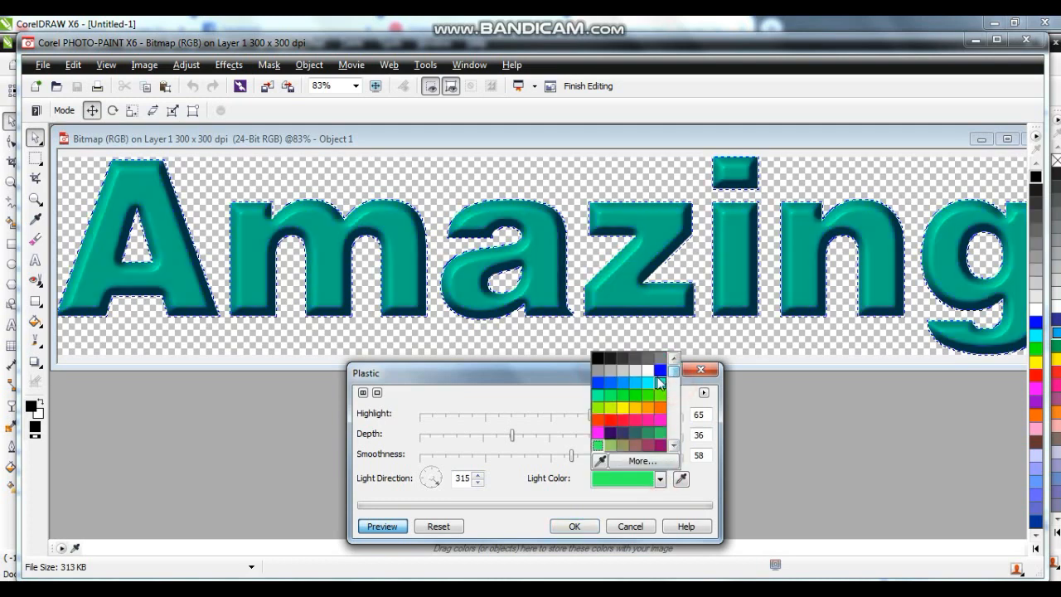
{"action": "left_click", "coordinate": [647, 370]}
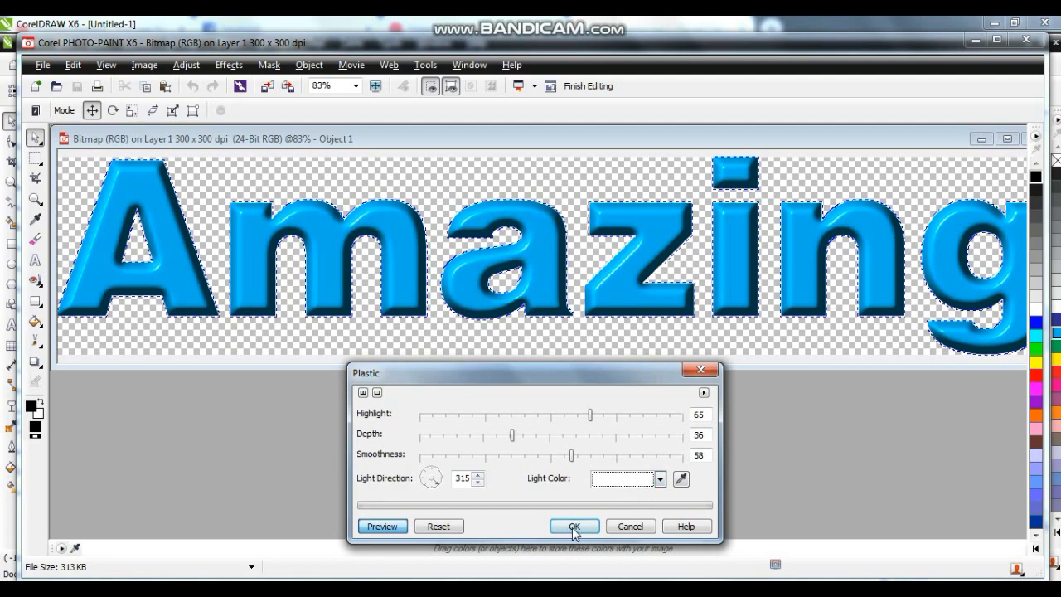
Step: Set the Plastic effect's light direction to 321, apply it, and return to CorelDRAW with the edited bitmap
{"action": "left_click", "coordinate": [479, 475]}
{"action": "left_click", "coordinate": [478, 475]}
{"action": "left_click", "coordinate": [479, 475]}
{"action": "left_click", "coordinate": [479, 475]}
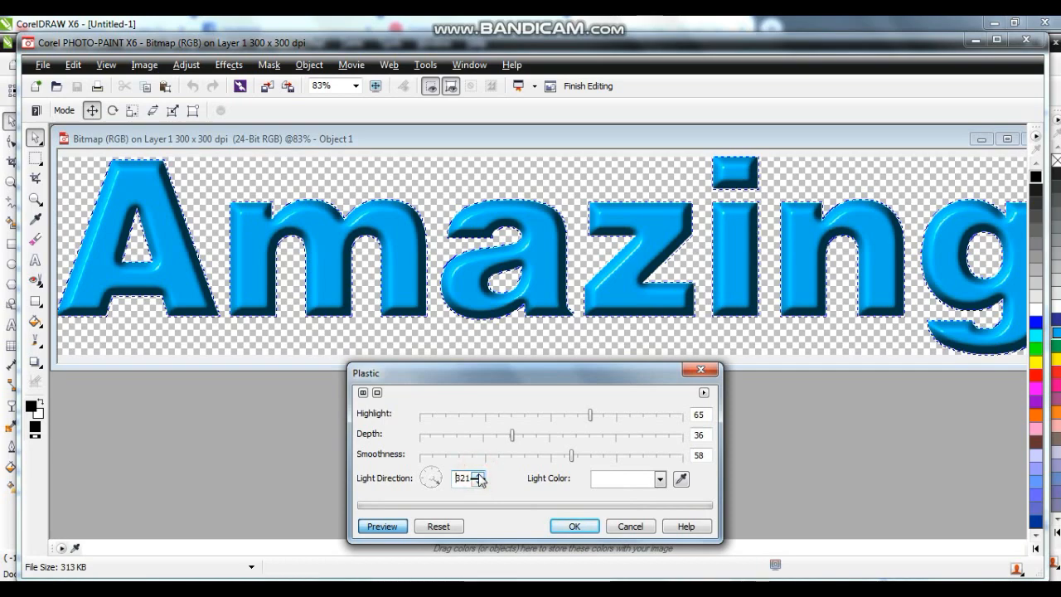
{"action": "left_click", "coordinate": [575, 528]}
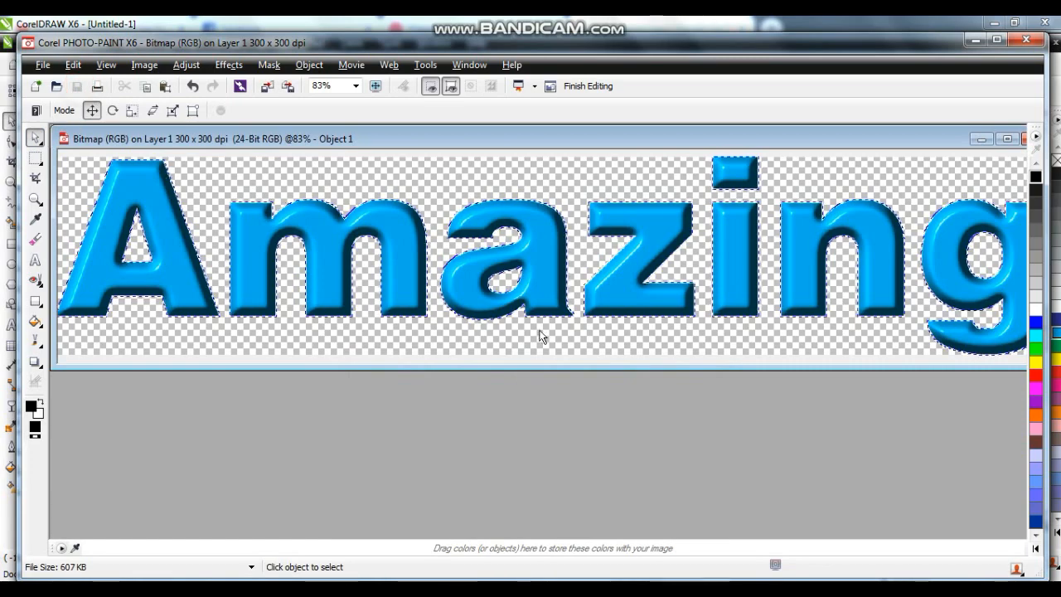
{"action": "left_click", "coordinate": [1024, 138]}
{"action": "left_click", "coordinate": [1027, 38]}
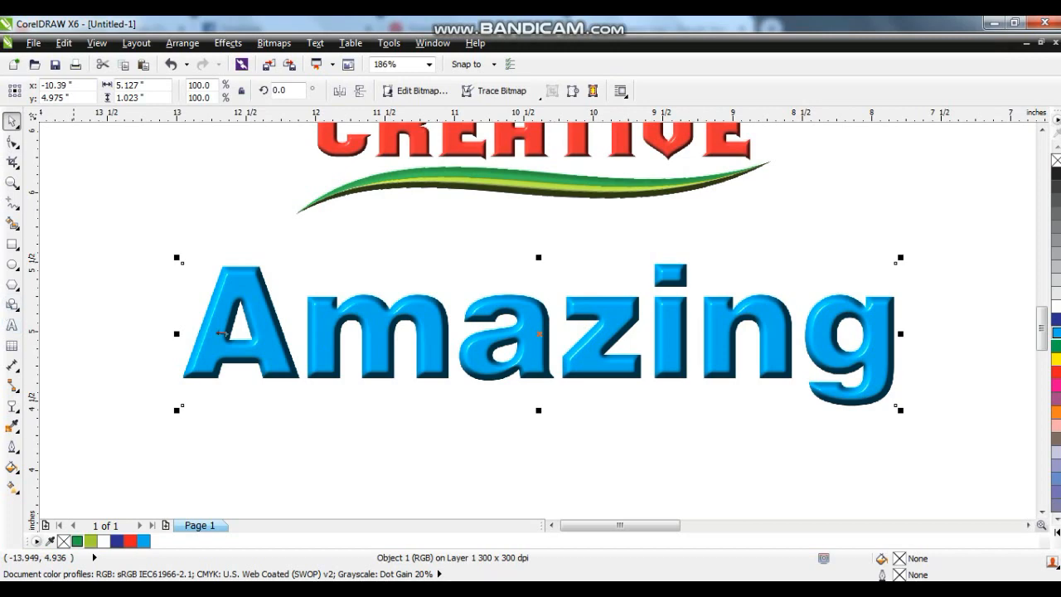
Step: Try moving the Amazing bitmap about 0.39 inches lower, and undo the move
{"action": "left_click_drag", "start_coordinate": [344, 319], "coordinate": [352, 373]}
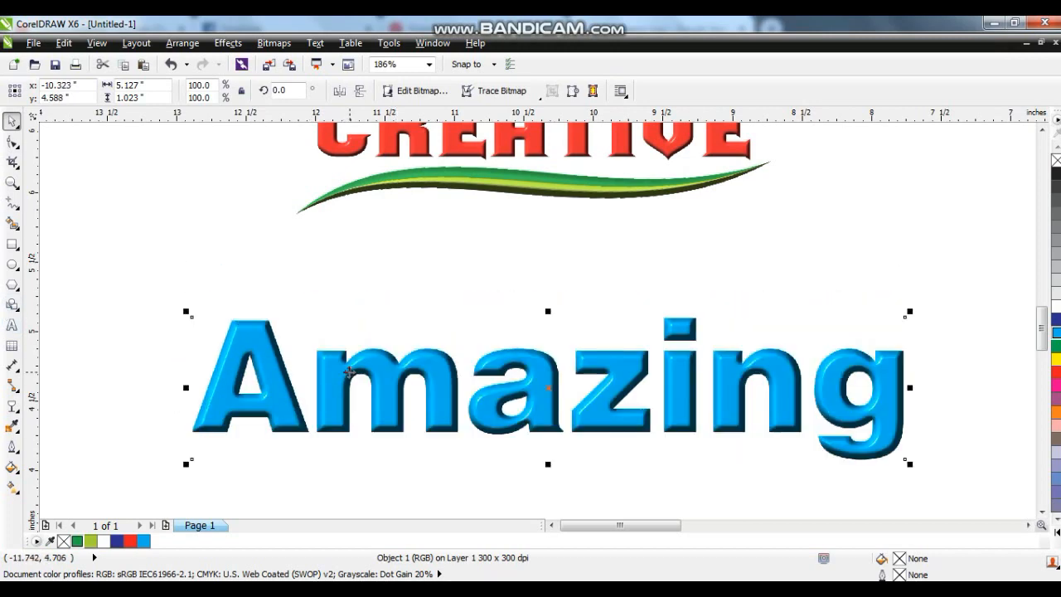
{"action": "key", "text": "ctrl+z"}
Step: Draw a red-filled rectangle about 9.27 by 2.94 inches behind the Amazing lettering
{"action": "scroll", "coordinate": [538, 332], "scroll_direction": "down", "scroll_amount": 1}
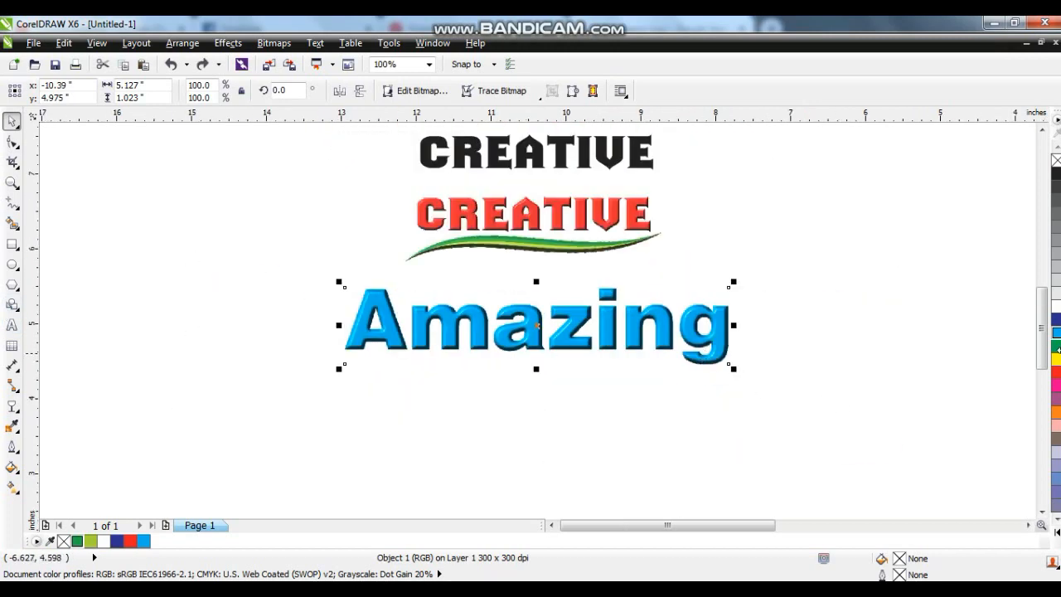
{"action": "left_click", "coordinate": [12, 247]}
{"action": "left_click_drag", "start_coordinate": [176, 225], "coordinate": [871, 445]}
{"action": "left_click", "coordinate": [1056, 373]}
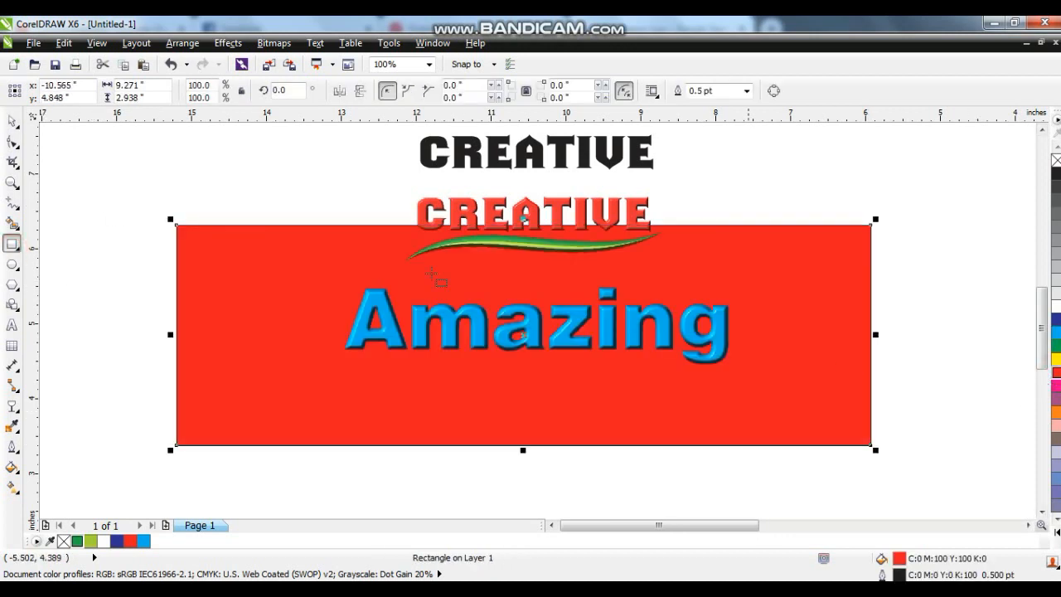
Step: Stretch the rectangle upward to about 4.57 inches tall so it backs all the lettering, and fill it with dark blue
{"action": "left_click", "coordinate": [12, 121]}
{"action": "left_click_drag", "start_coordinate": [523, 219], "coordinate": [542, 121]}
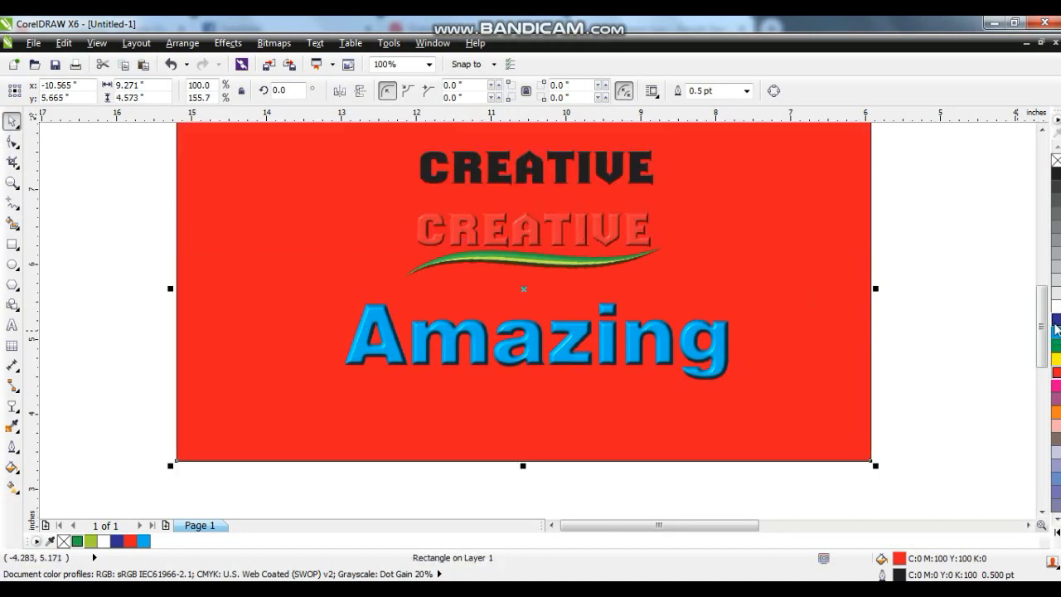
{"action": "left_click", "coordinate": [1057, 320]}
{"action": "scroll", "coordinate": [967, 327], "scroll_direction": "up", "scroll_amount": 1}
{"action": "left_click", "coordinate": [967, 326]}
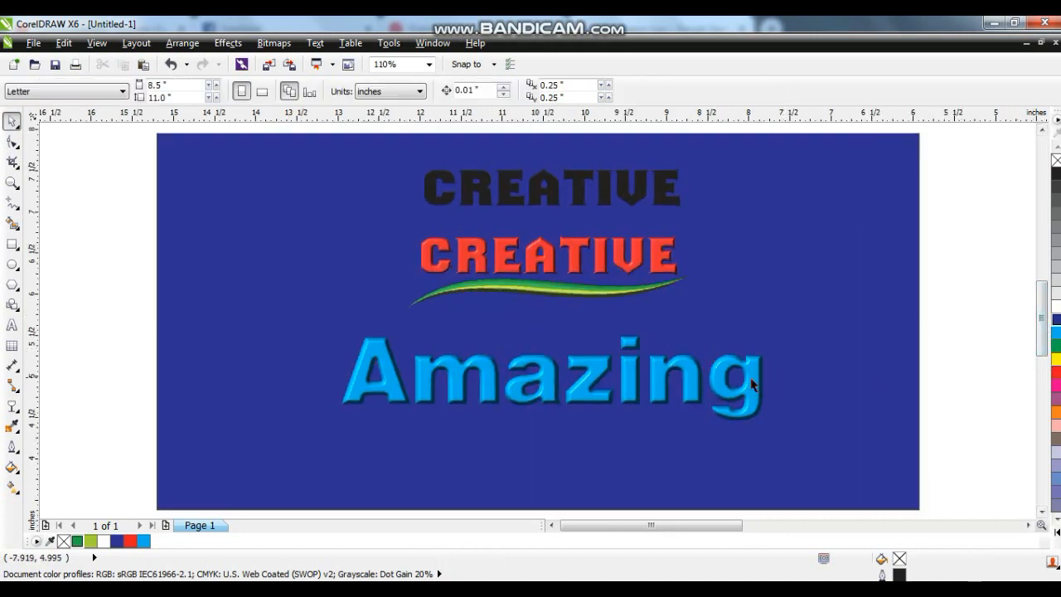
Step: Add a drop shadow to the Amazing bitmap and set its transparency operation to Normal
{"action": "left_click", "coordinate": [753, 384]}
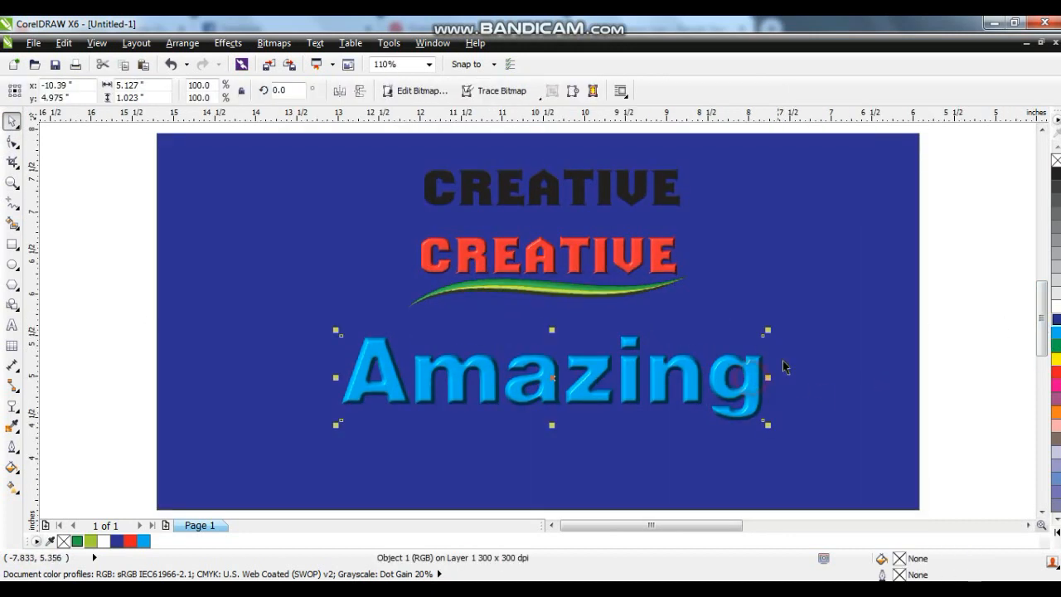
{"action": "left_click", "coordinate": [17, 410]}
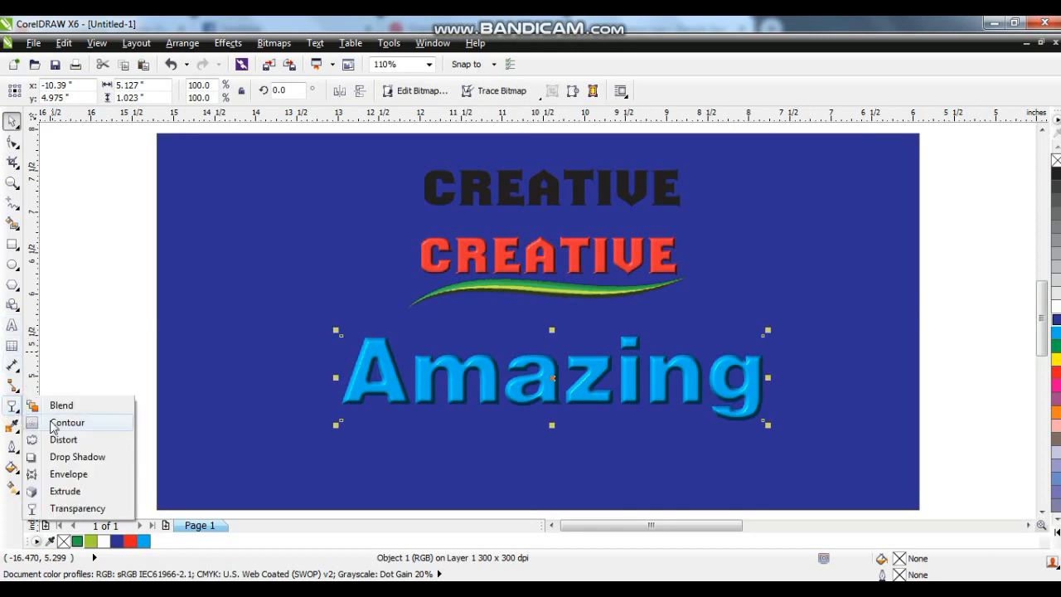
{"action": "left_click", "coordinate": [55, 458]}
{"action": "left_click_drag", "start_coordinate": [551, 377], "coordinate": [532, 396]}
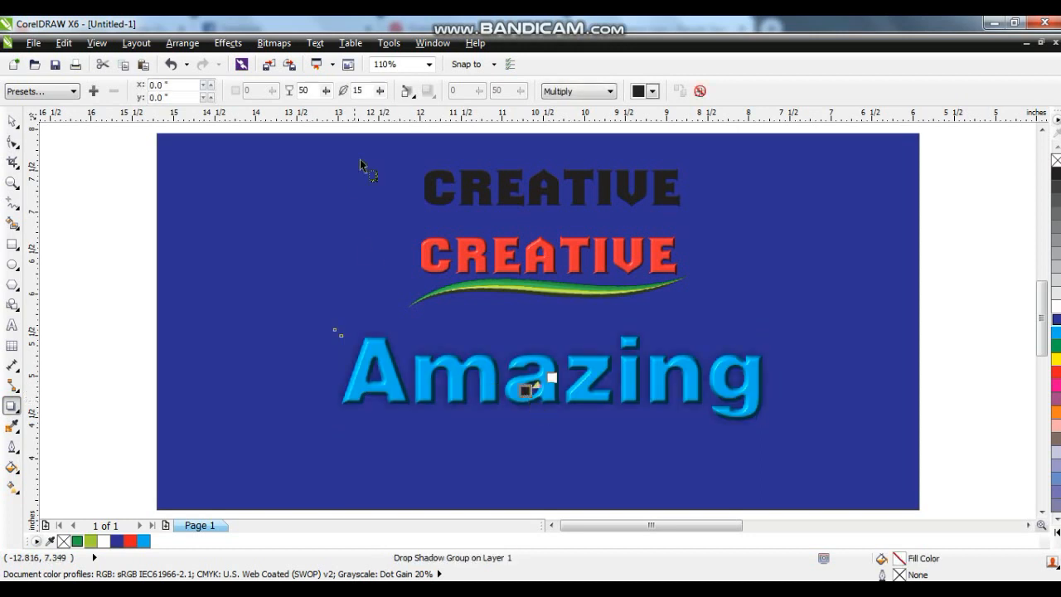
{"action": "left_click", "coordinate": [613, 92]}
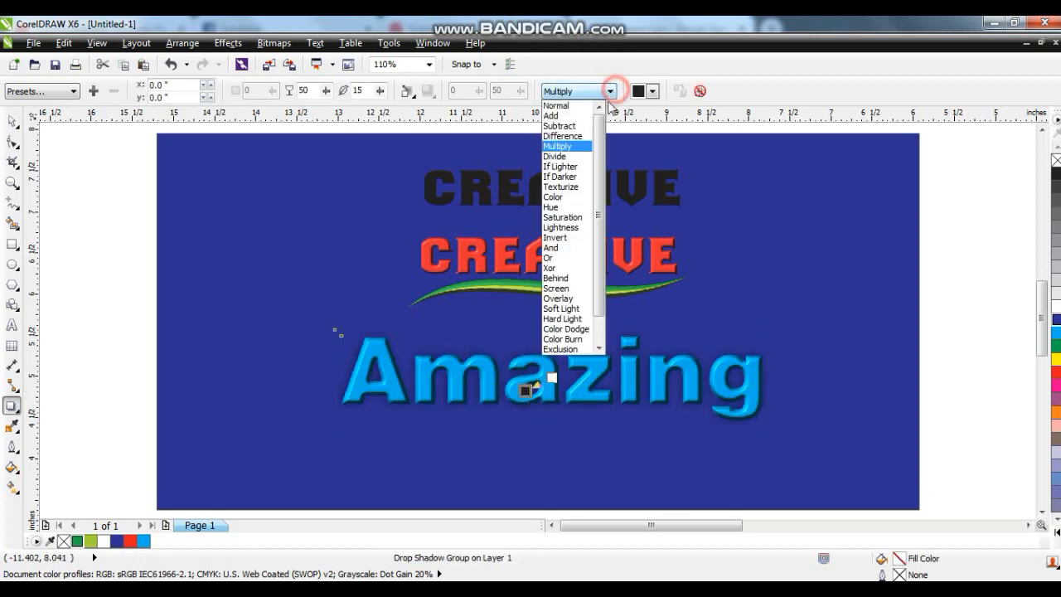
{"action": "left_click", "coordinate": [547, 106]}
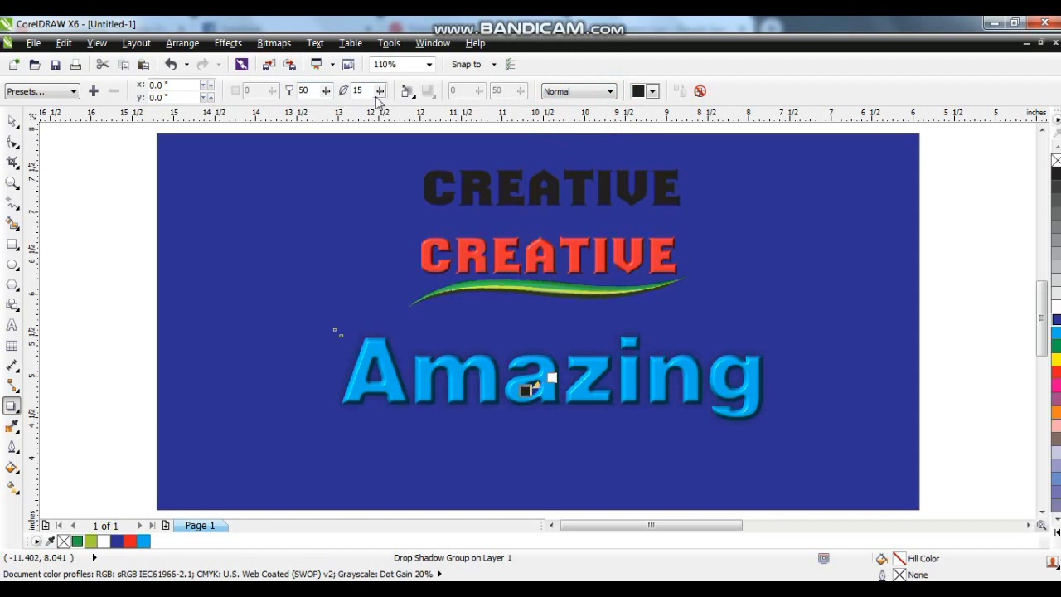
Step: Set the Amazing shadow's feathering direction to Outside and its opacity to 100
{"action": "left_click", "coordinate": [406, 91]}
{"action": "left_click", "coordinate": [418, 199]}
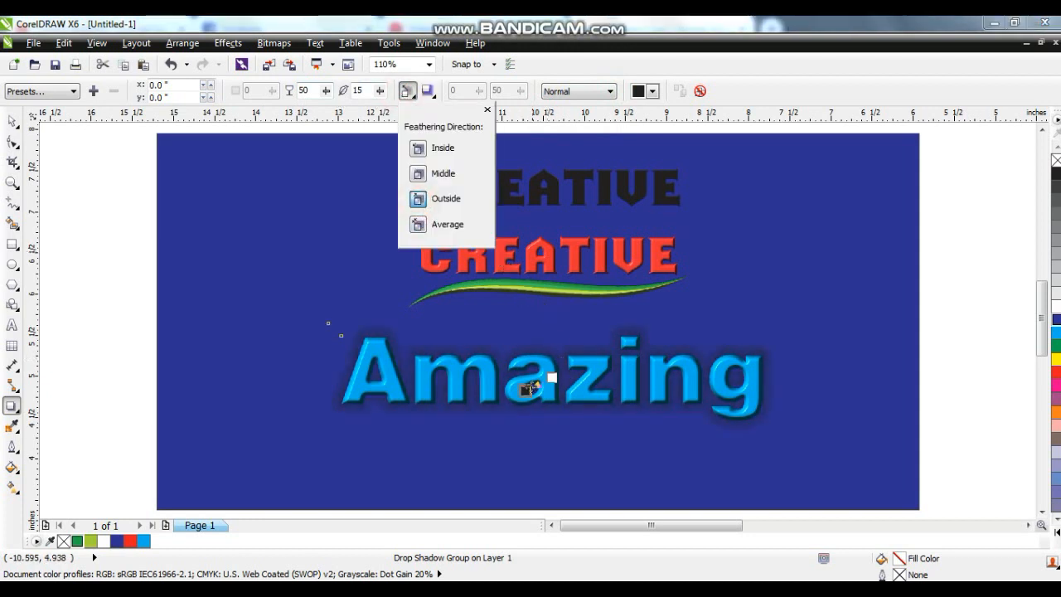
{"action": "left_click", "coordinate": [525, 390]}
{"action": "left_click_drag", "start_coordinate": [526, 391], "coordinate": [505, 417]}
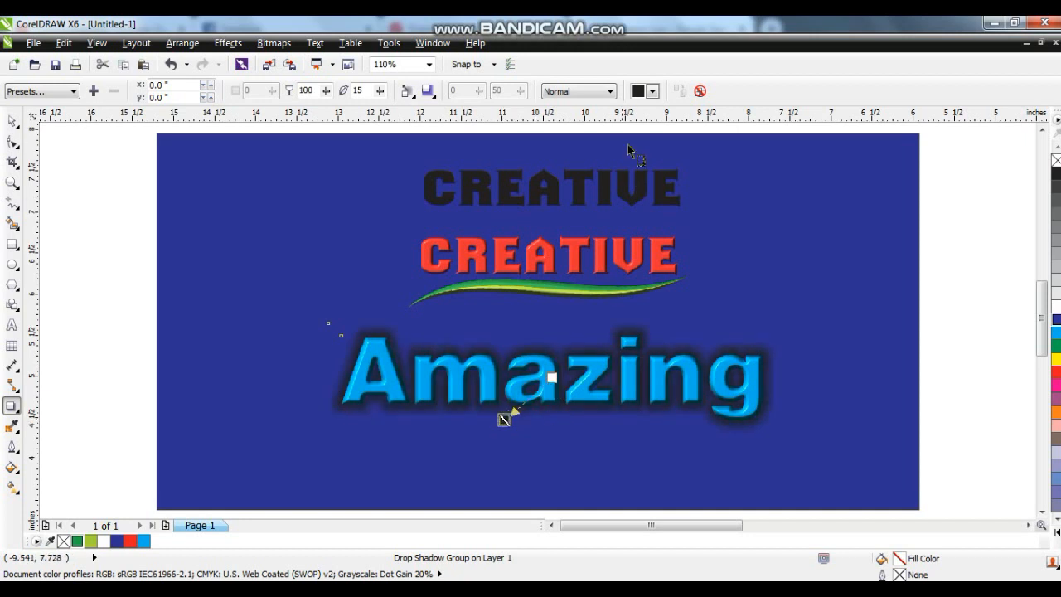
Step: Try pure black as the color of the Amazing drop shadow
{"action": "left_click", "coordinate": [652, 91]}
{"action": "left_click_drag", "start_coordinate": [714, 142], "coordinate": [718, 198]}
{"action": "left_click", "coordinate": [677, 195]}
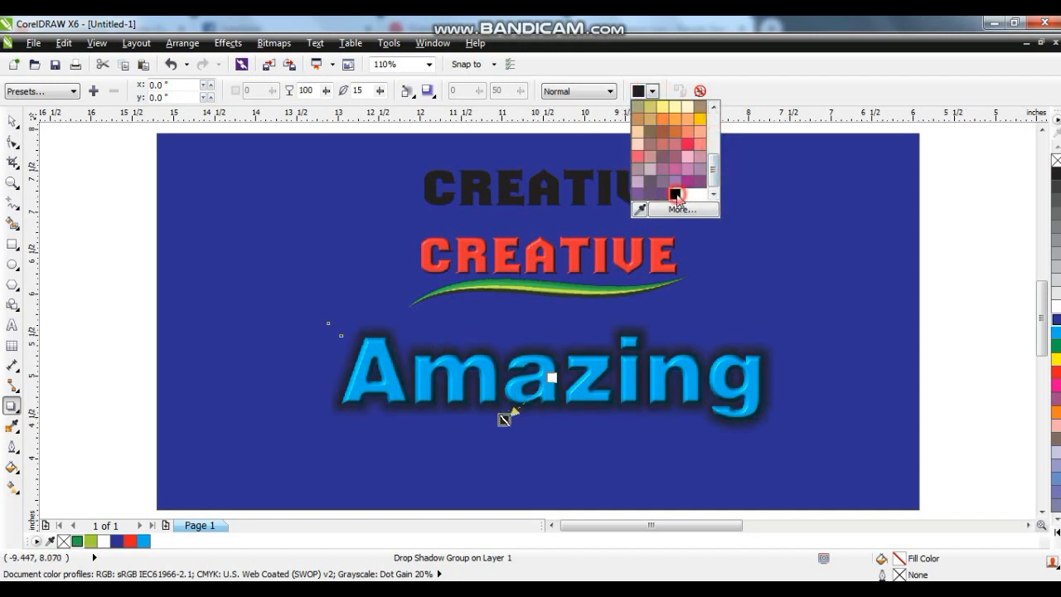
Step: Change the Amazing shadow color to white and set its feathering to 5
{"action": "left_click", "coordinate": [653, 92]}
{"action": "scroll", "coordinate": [700, 157], "scroll_direction": "up", "scroll_amount": 5}
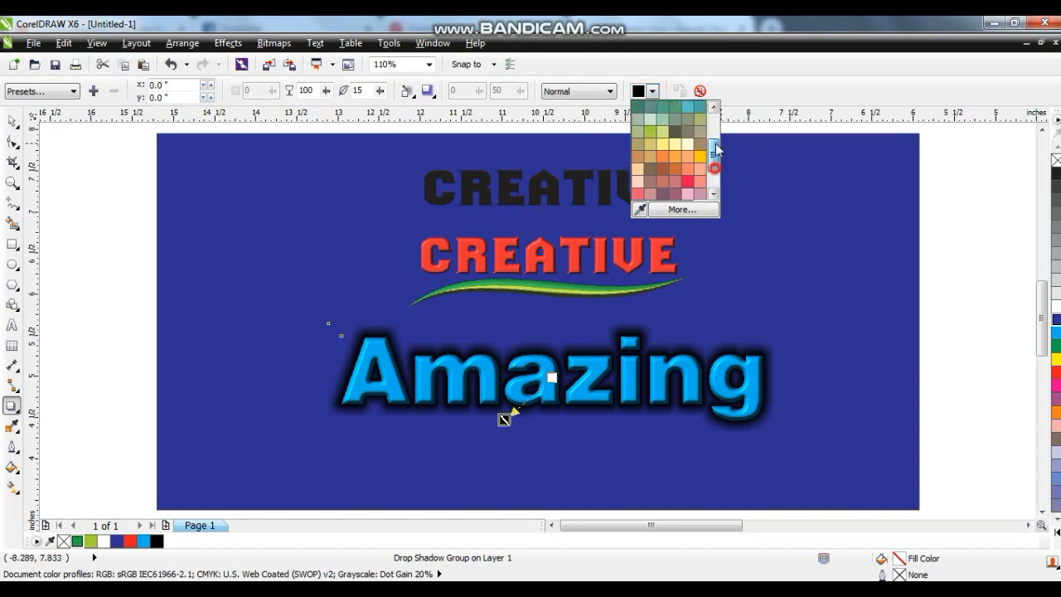
{"action": "left_click", "coordinate": [689, 121]}
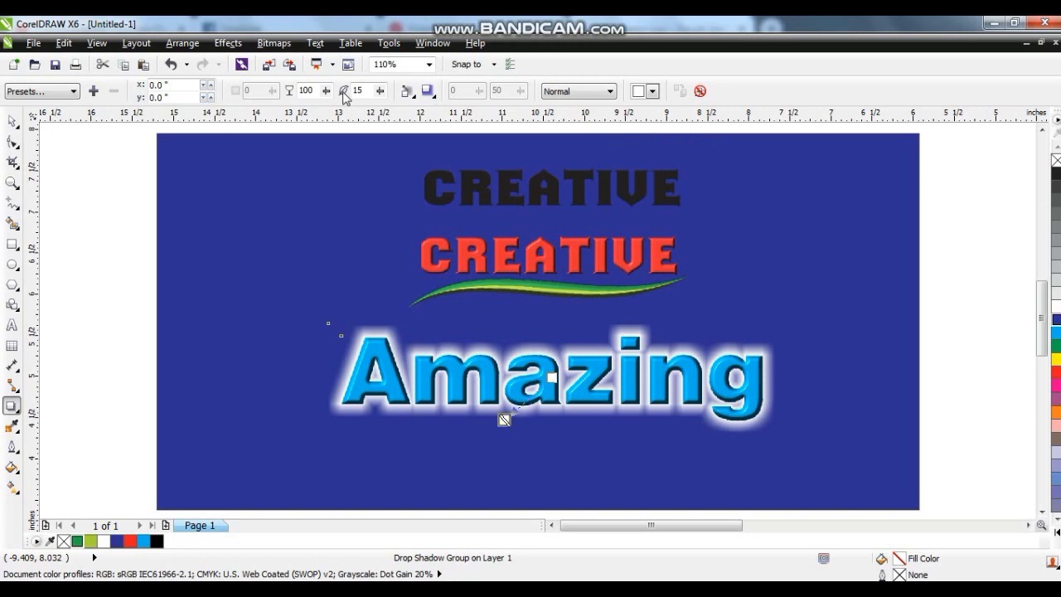
{"action": "double_click", "coordinate": [366, 89]}
{"action": "type", "text": "5"}
{"action": "key", "text": "Return"}
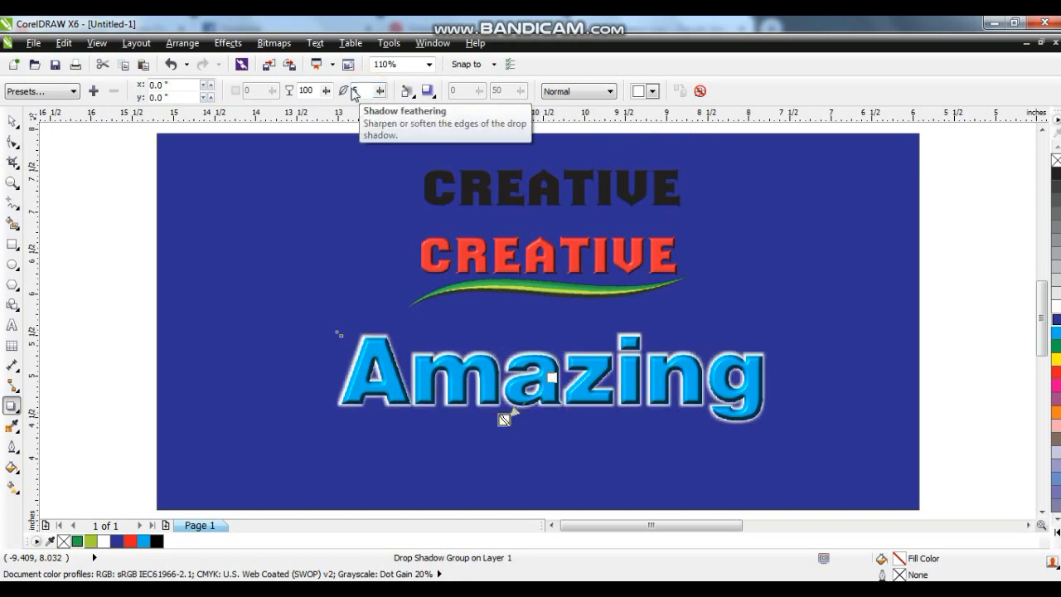
Step: Break the Amazing text's drop shadow group apart and deselect everything
{"action": "left_click", "coordinate": [185, 43]}
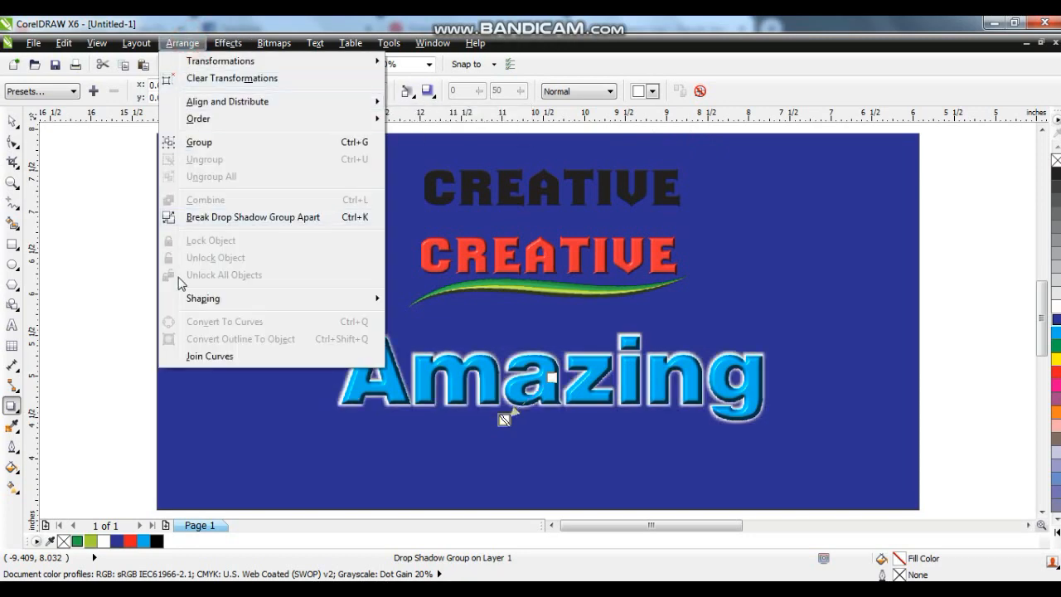
{"action": "left_click", "coordinate": [197, 222]}
{"action": "left_click", "coordinate": [12, 121]}
{"action": "left_click", "coordinate": [93, 237]}
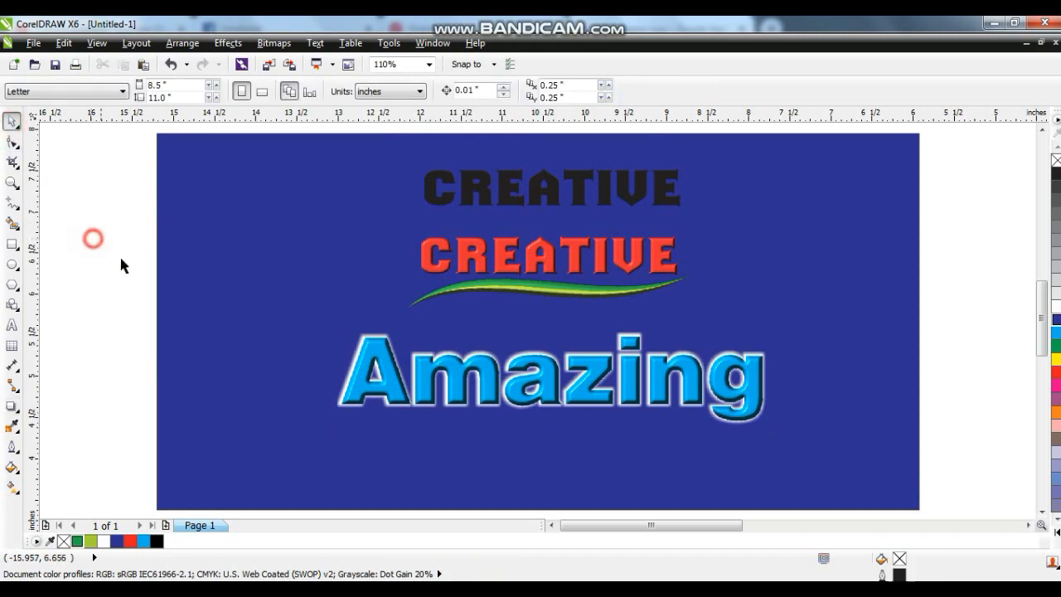
Step: Examine the beveled edges and white glow of the Amazing text up close
{"action": "left_click", "coordinate": [11, 184]}
{"action": "left_click_drag", "start_coordinate": [320, 321], "coordinate": [789, 434]}
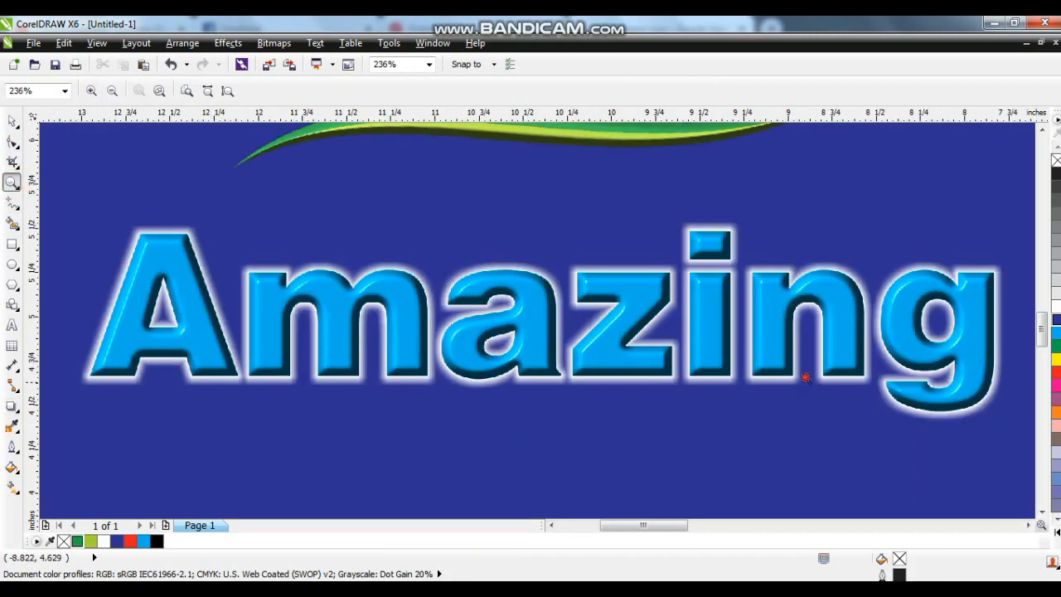
{"action": "left_click_drag", "start_coordinate": [805, 377], "coordinate": [444, 258]}
{"action": "right_click", "coordinate": [438, 260]}
{"action": "right_click", "coordinate": [545, 282]}
{"action": "left_click", "coordinate": [11, 123]}
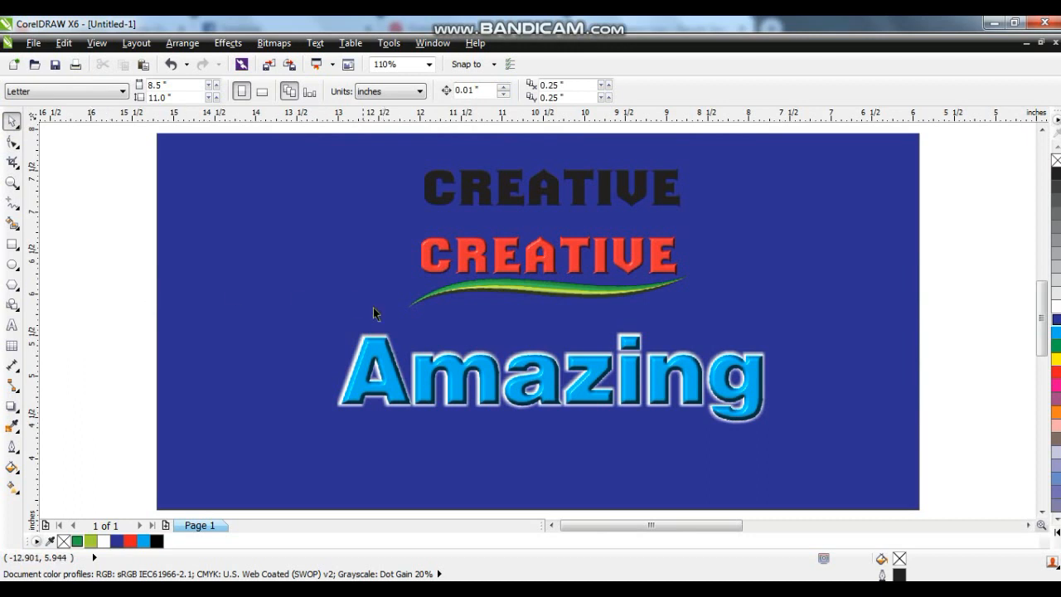
Step: Draw a circle about 1.88 inches in diameter near the left edge of the blank page
{"action": "scroll", "coordinate": [390, 314], "scroll_direction": "down", "scroll_amount": 1}
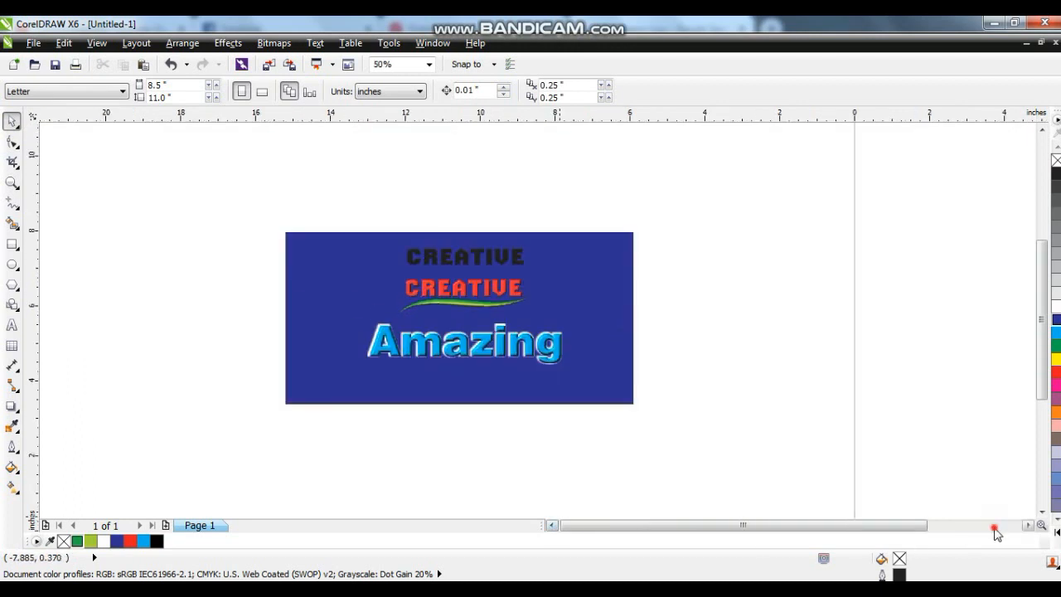
{"action": "left_click", "coordinate": [995, 529]}
{"action": "left_click", "coordinate": [12, 182]}
{"action": "left_click_drag", "start_coordinate": [226, 166], "coordinate": [574, 378]}
{"action": "left_click", "coordinate": [12, 265]}
{"action": "left_click_drag", "start_coordinate": [303, 237], "coordinate": [425, 358]}
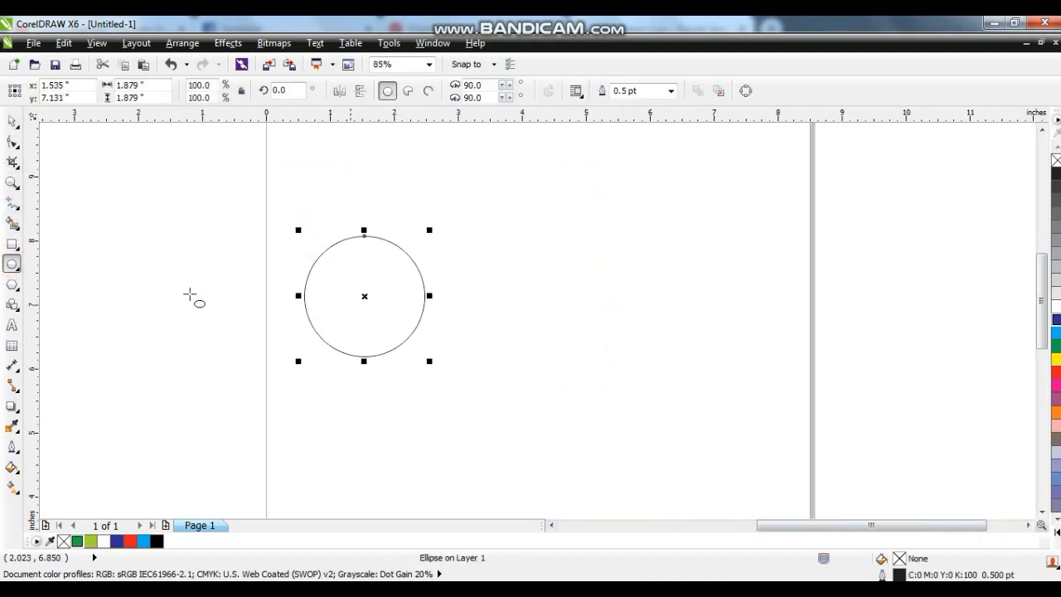
Step: Draw a rectangle about 2.61 by 1.17 inches across the circle and round its corners to about 0.19 inches
{"action": "left_click", "coordinate": [12, 184]}
{"action": "left_click", "coordinate": [339, 257]}
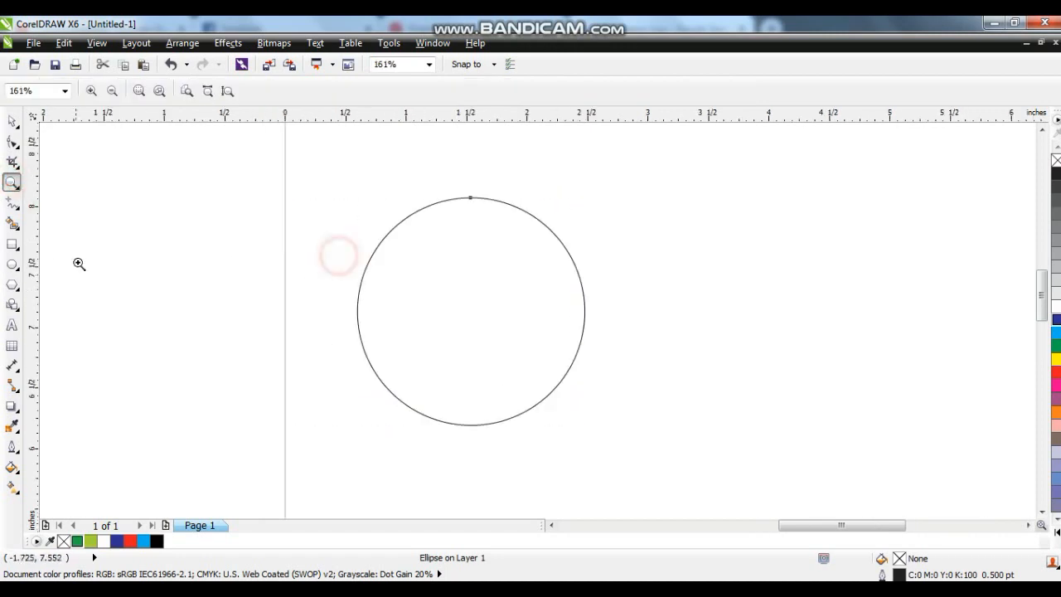
{"action": "left_click", "coordinate": [13, 245]}
{"action": "left_click_drag", "start_coordinate": [310, 232], "coordinate": [628, 374]}
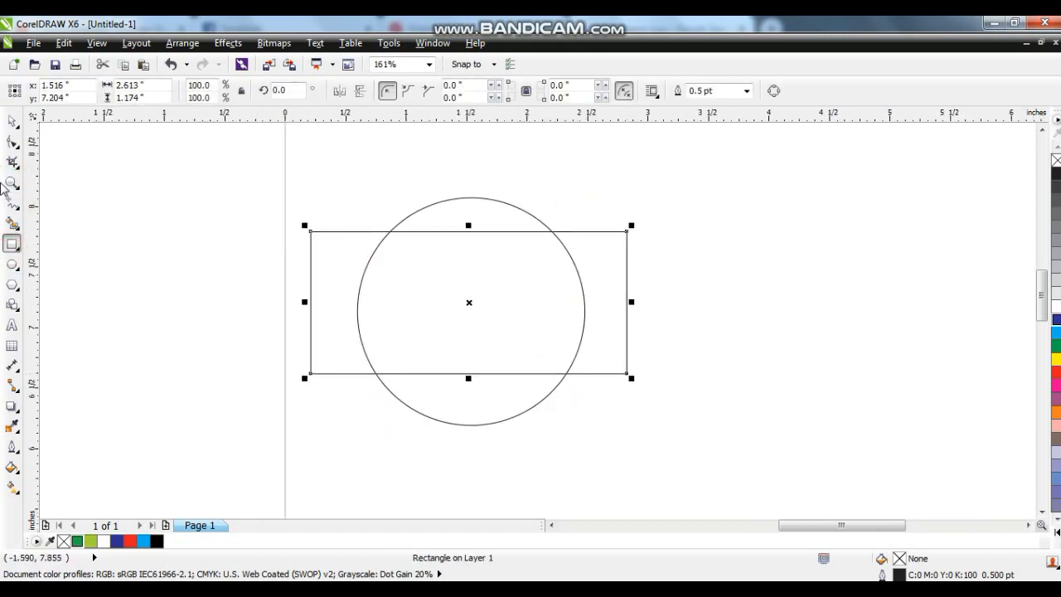
{"action": "left_click", "coordinate": [13, 145]}
{"action": "left_click_drag", "start_coordinate": [310, 374], "coordinate": [333, 374]}
Step: Center the rounded rectangle on the circle and weld both into a single badge shape
{"action": "left_click", "coordinate": [12, 124]}
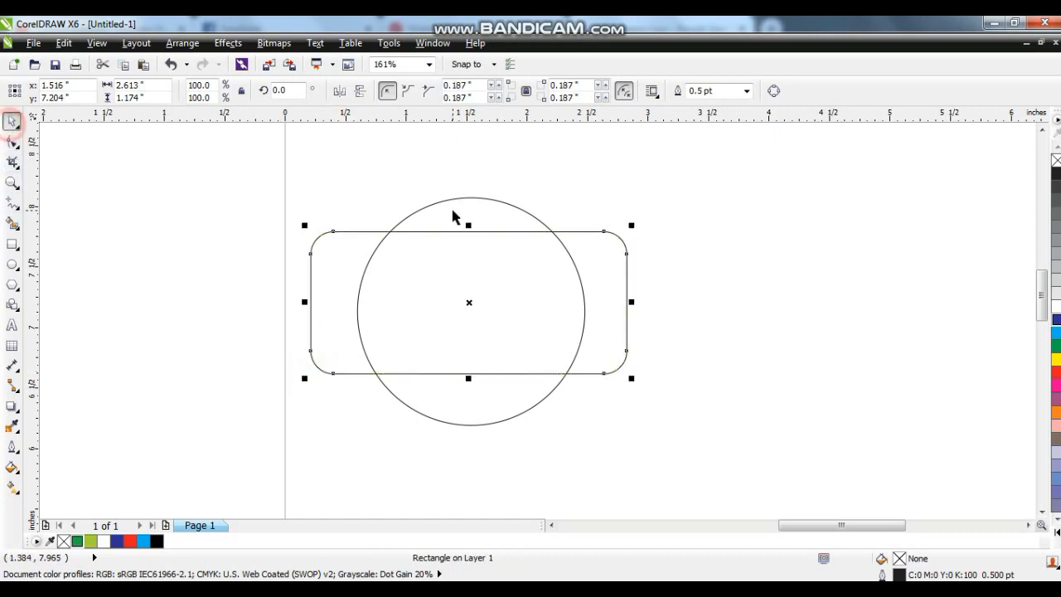
{"action": "left_click", "coordinate": [450, 199], "text": "shift"}
{"action": "key", "text": "e"}
{"action": "key", "text": "c"}
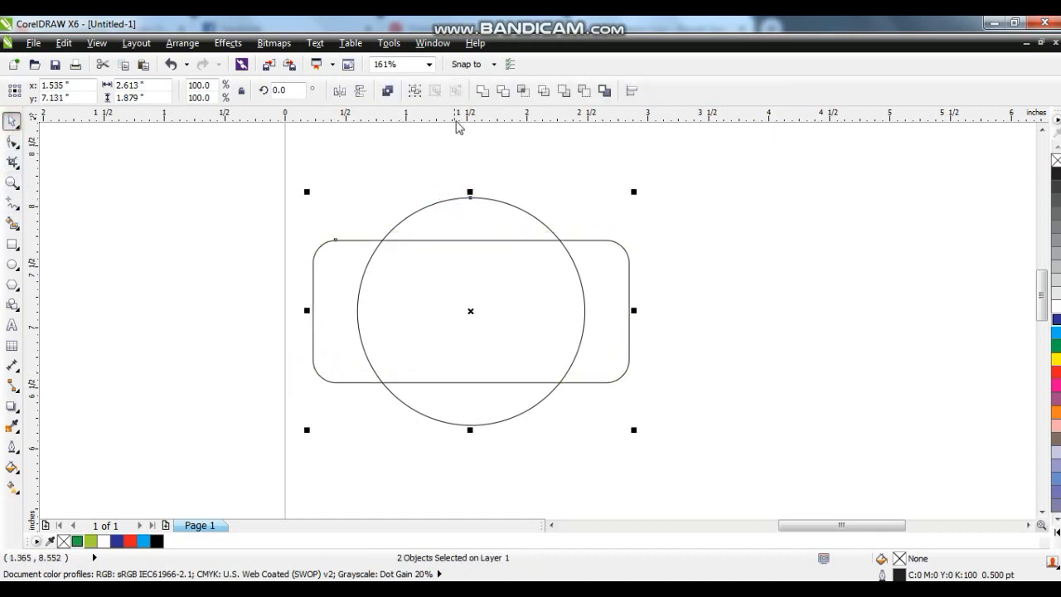
{"action": "left_click", "coordinate": [483, 92]}
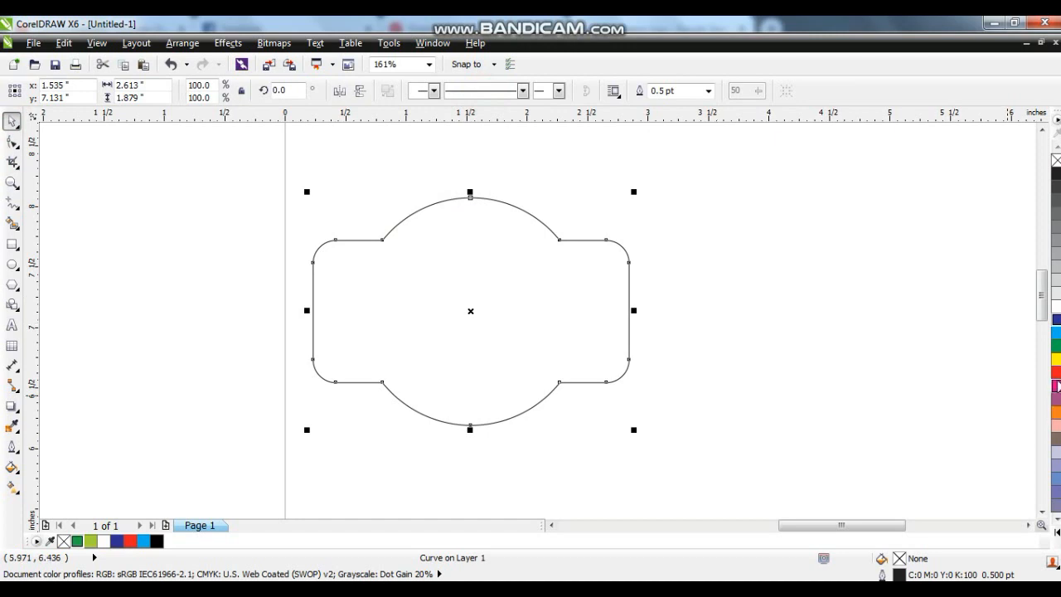
Step: Fill the badge red without an outline and convert it to a 300 dpi RGB bitmap with a transparent background
{"action": "left_click", "coordinate": [1057, 373]}
{"action": "right_click", "coordinate": [1057, 160]}
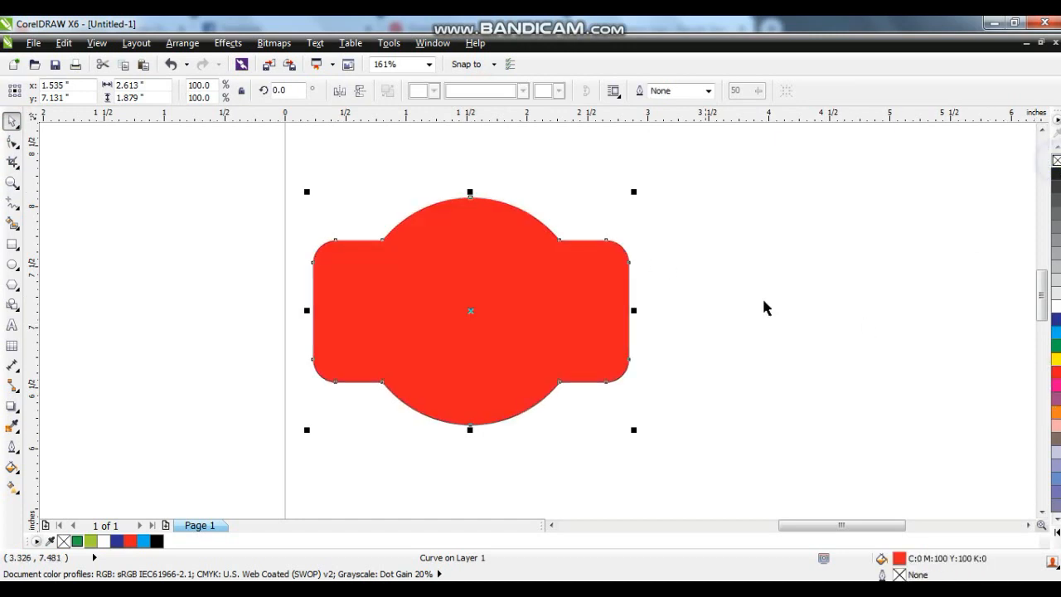
{"action": "left_click", "coordinate": [273, 42]}
{"action": "left_click", "coordinate": [292, 57]}
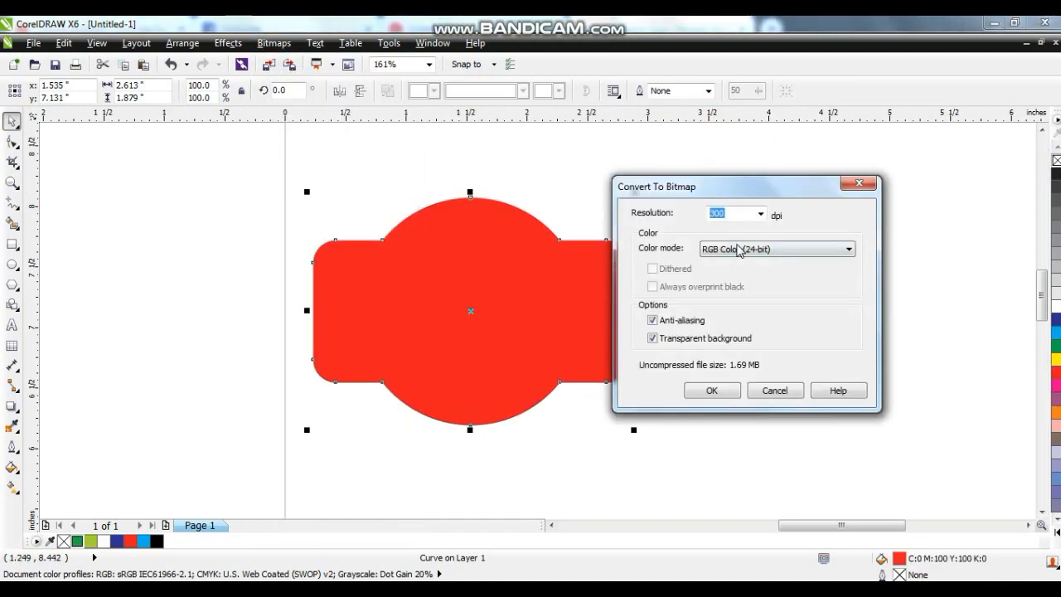
{"action": "left_click", "coordinate": [709, 391]}
Step: Open the badge bitmap for editing in Corel PHOTO-PAINT and apply the Plastic texture effect
{"action": "right_click", "coordinate": [456, 239]}
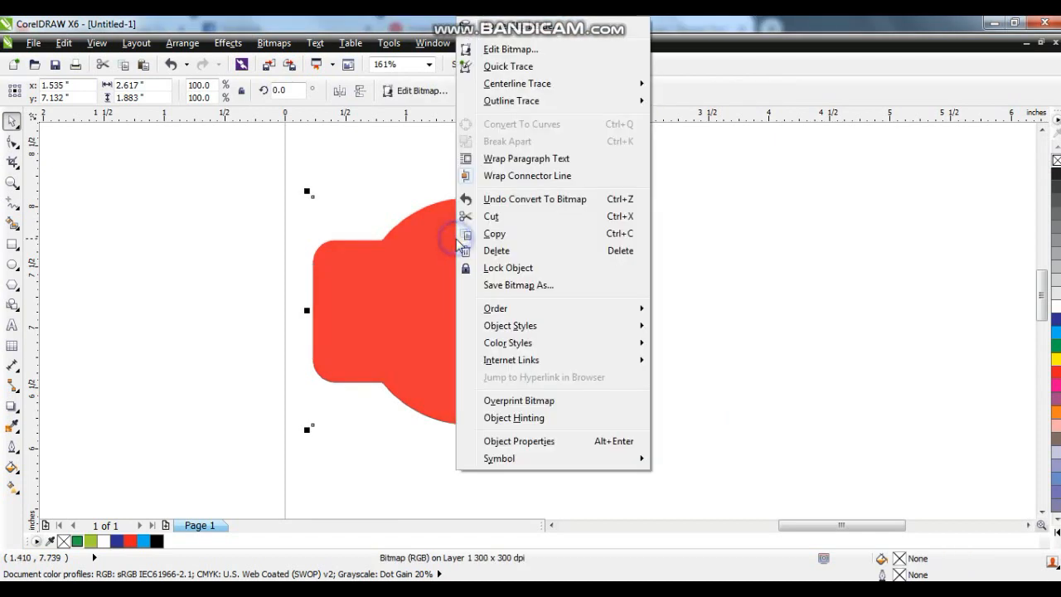
{"action": "left_click", "coordinate": [485, 48]}
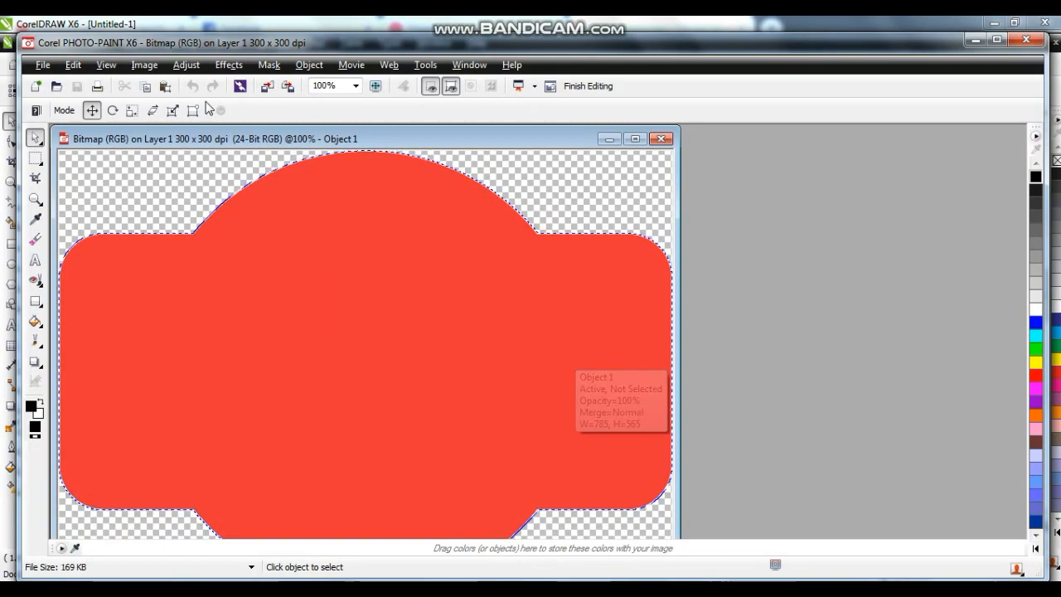
{"action": "left_click", "coordinate": [229, 64]}
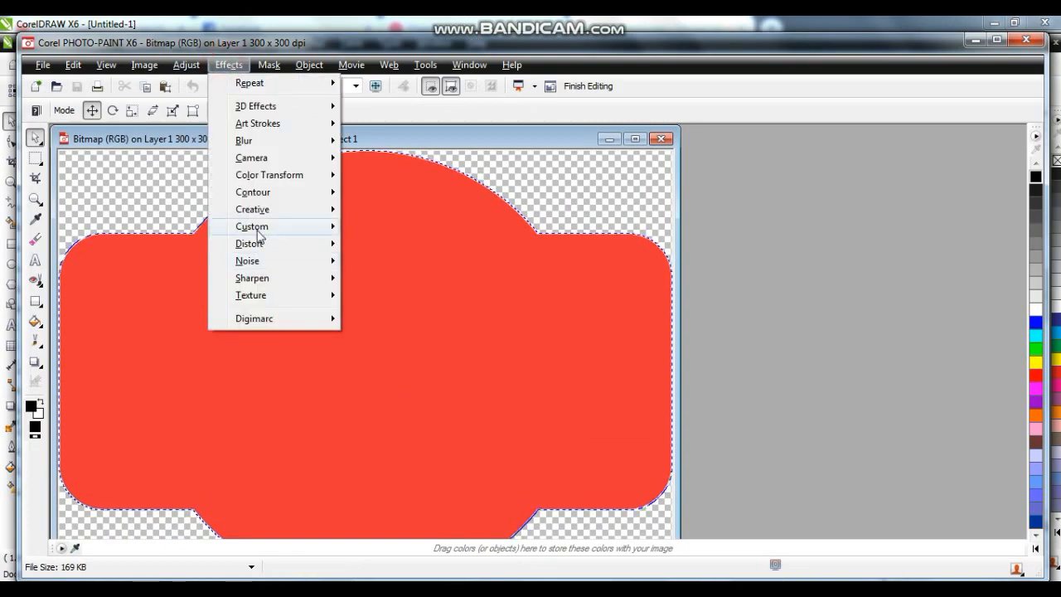
{"action": "mouse_move", "coordinate": [258, 297]}
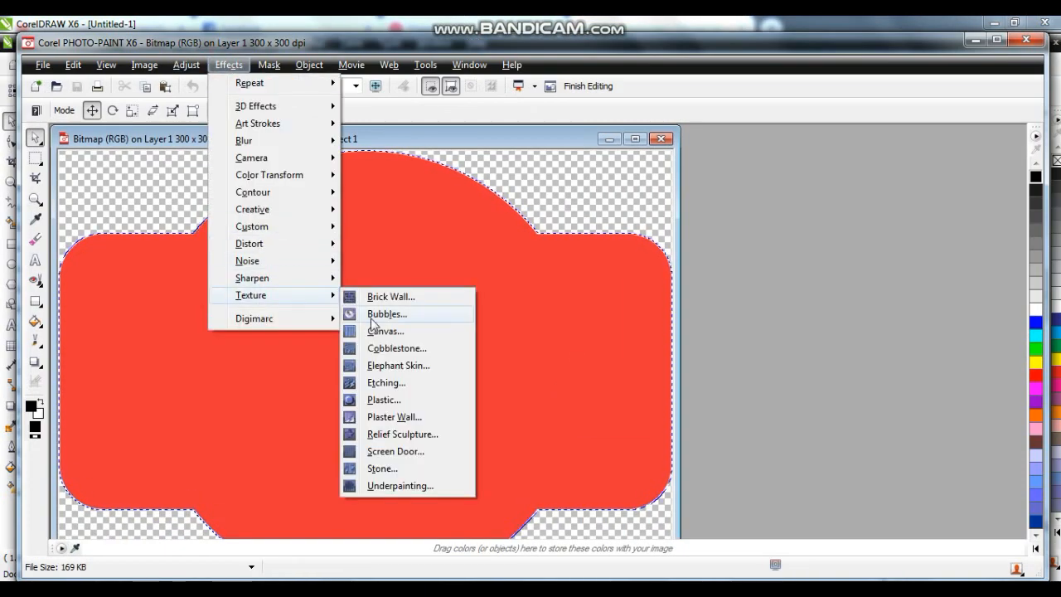
{"action": "left_click", "coordinate": [377, 400]}
{"action": "left_click", "coordinate": [570, 526]}
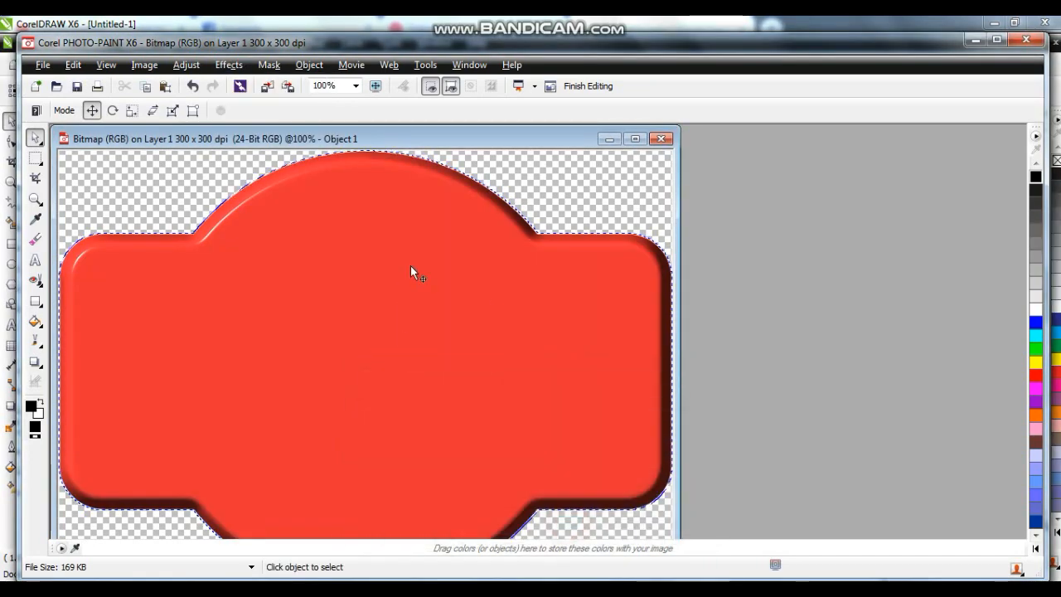
Step: Return to CorelDRAW by closing the bitmap editor and move the badge to the blue rectangle's upper-right corner
{"action": "left_click", "coordinate": [661, 138]}
{"action": "left_click", "coordinate": [1038, 45]}
{"action": "left_click_drag", "start_coordinate": [491, 291], "coordinate": [389, 265]}
{"action": "scroll", "coordinate": [606, 297], "scroll_direction": "down", "scroll_amount": 4}
{"action": "left_click", "coordinate": [493, 211]}
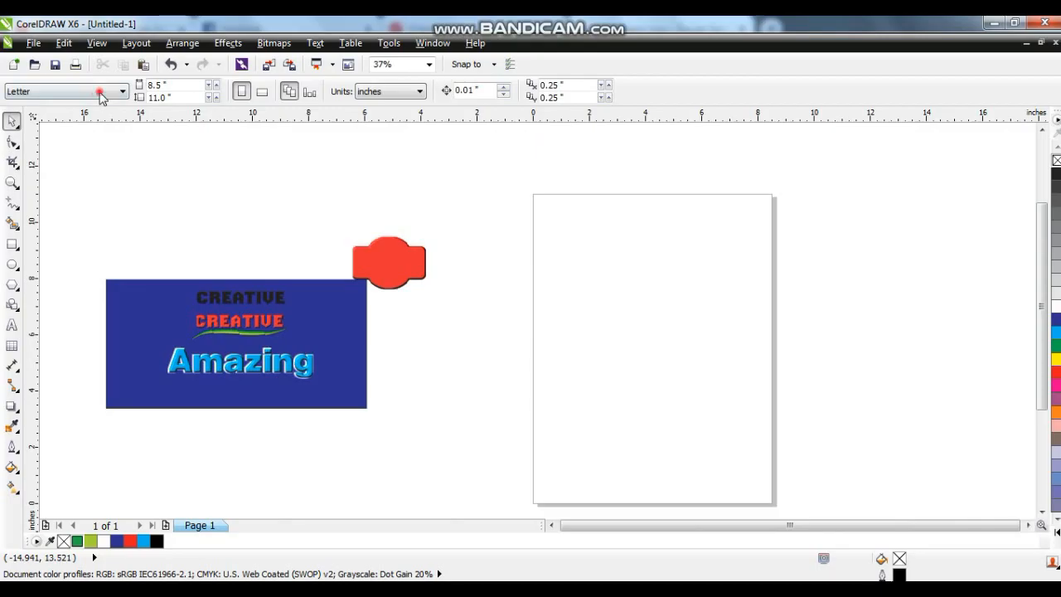